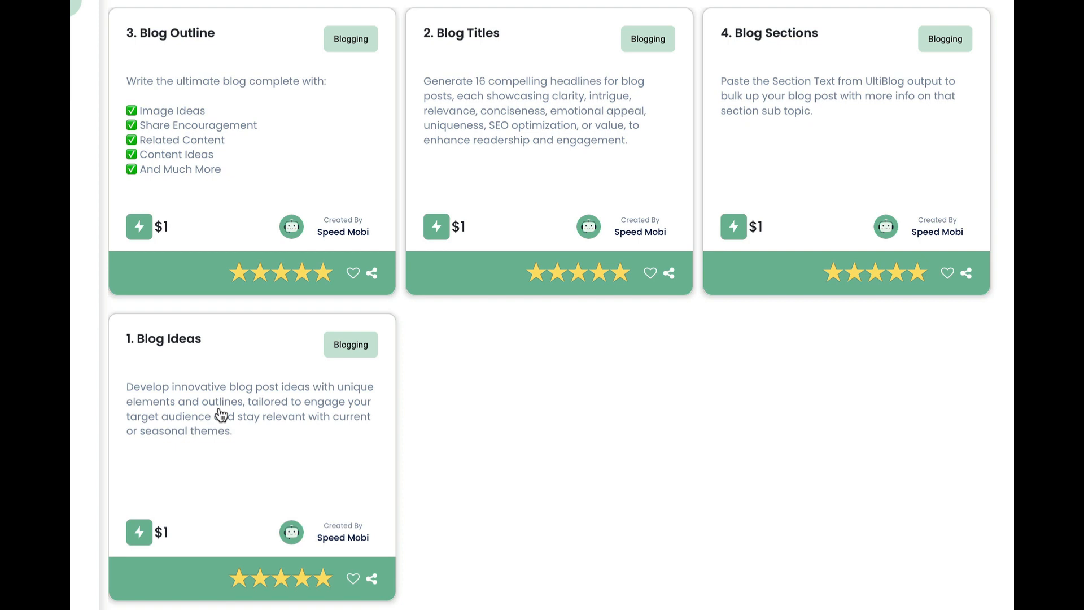
Step: Open the Blog Ideas prompt and fill in its form, with "How to Grow a SaaS Company Fast" as the blog topic
{"action": "left_click", "coordinate": [221, 415]}
{"action": "scroll", "coordinate": [365, 453], "scroll_direction": "down", "scroll_amount": 6}
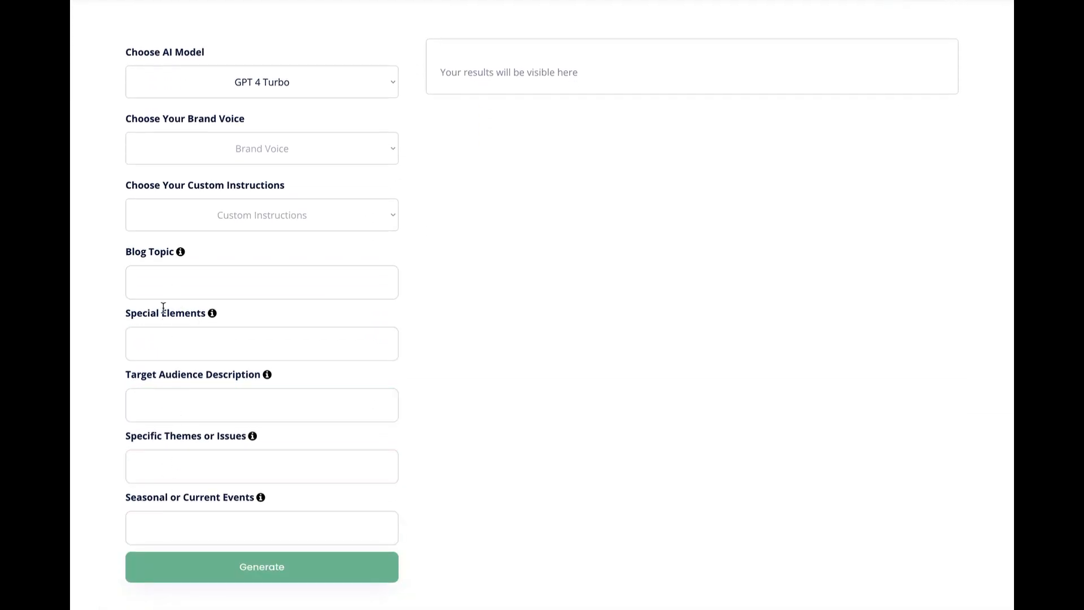
{"action": "left_click", "coordinate": [160, 277]}
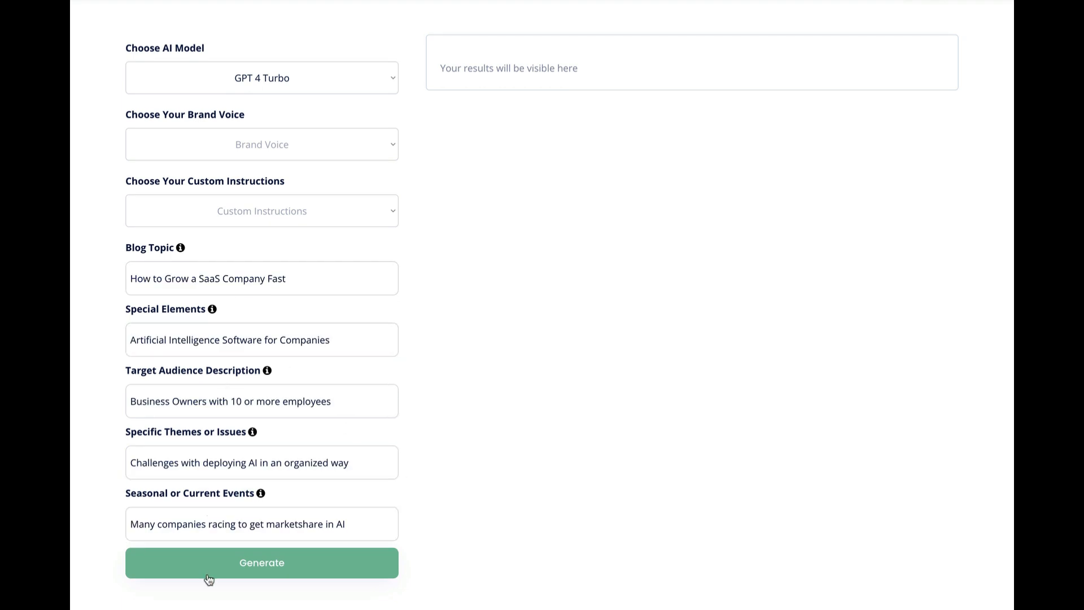
Step: Generate the blog ideas and paste the results into a blank Google Docs document
{"action": "left_click", "coordinate": [261, 571]}
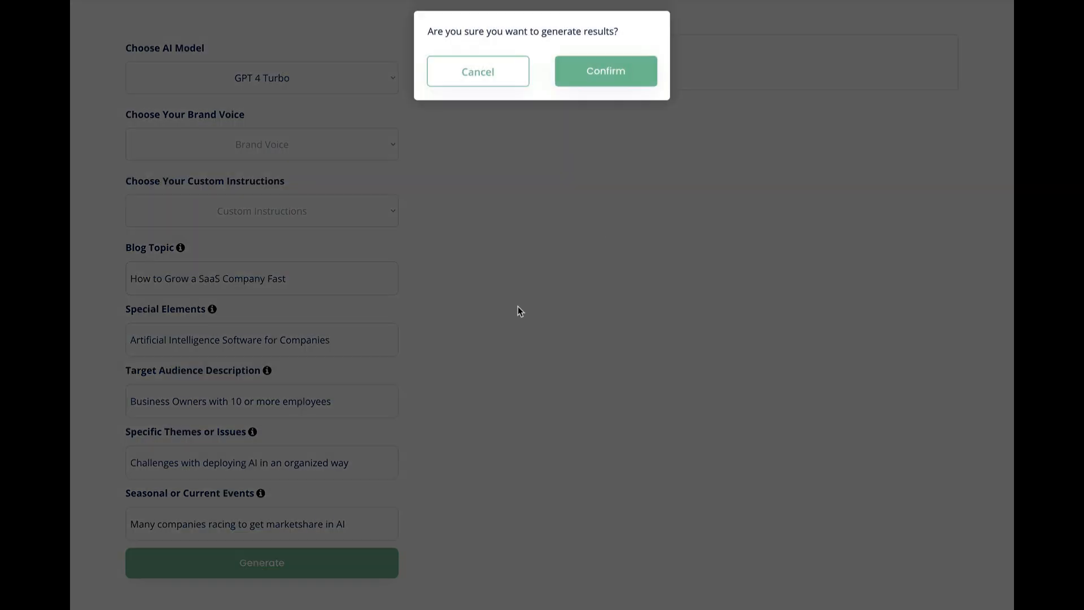
{"action": "left_click", "coordinate": [614, 75]}
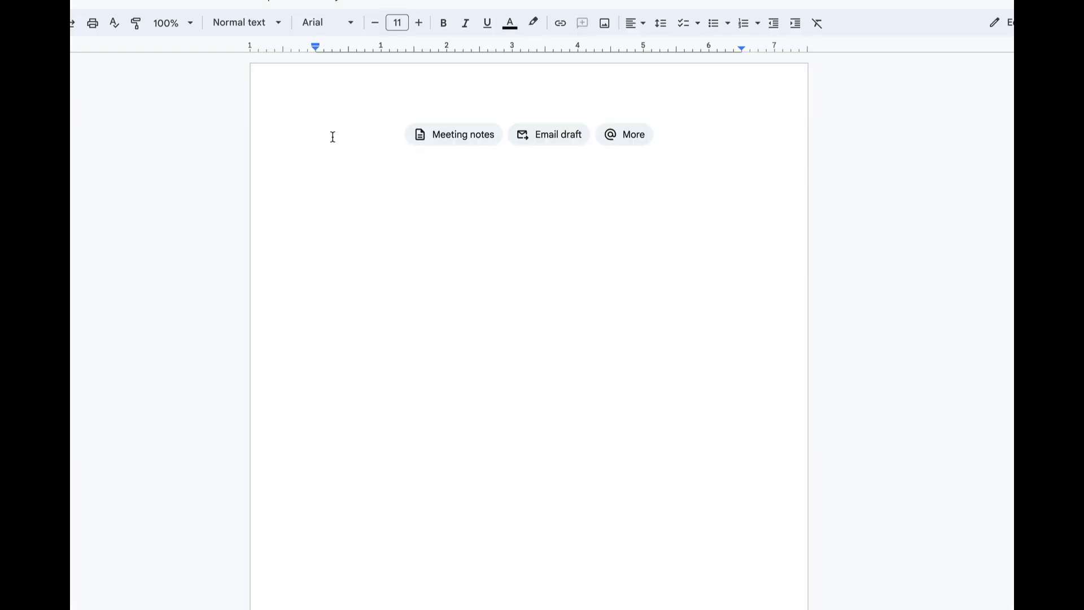
{"action": "key", "text": "ctrl+v"}
{"action": "scroll", "coordinate": [332, 137], "scroll_direction": "up", "scroll_amount": 15}
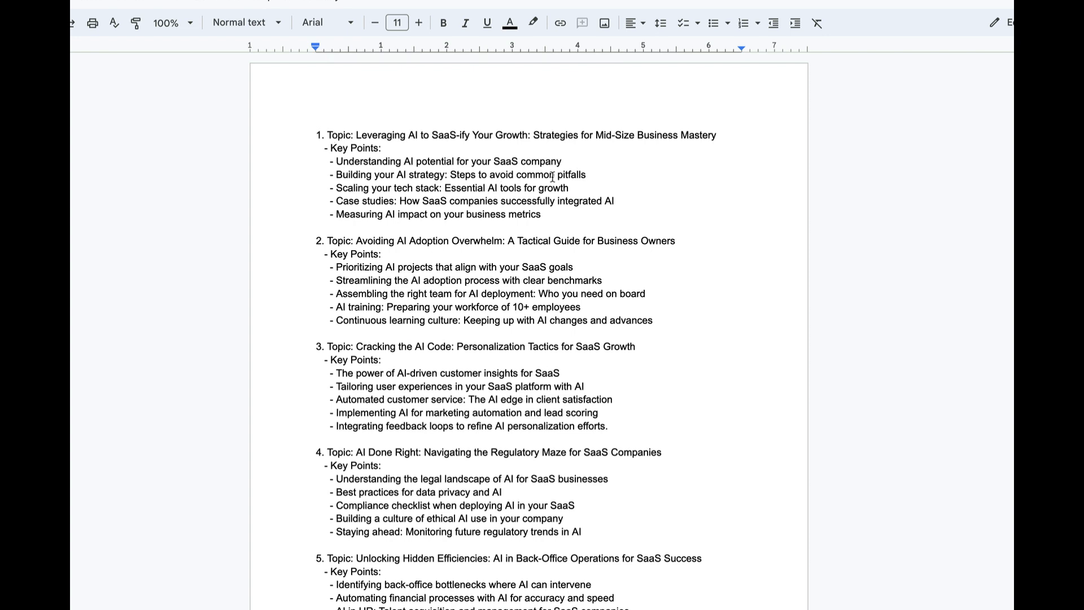
Step: Copy topic 1 with its key points from the document into the Blog Idea field of SpeedMobi's Blog Titles prompt
{"action": "left_click_drag", "start_coordinate": [557, 216], "coordinate": [322, 136]}
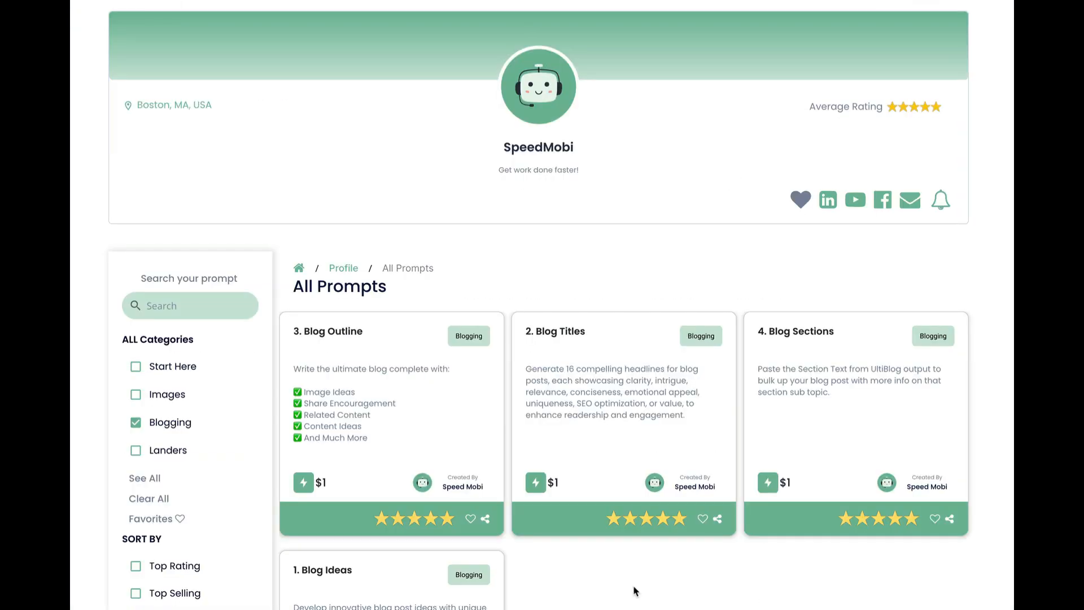
{"action": "scroll", "coordinate": [635, 591], "scroll_direction": "down", "scroll_amount": 4}
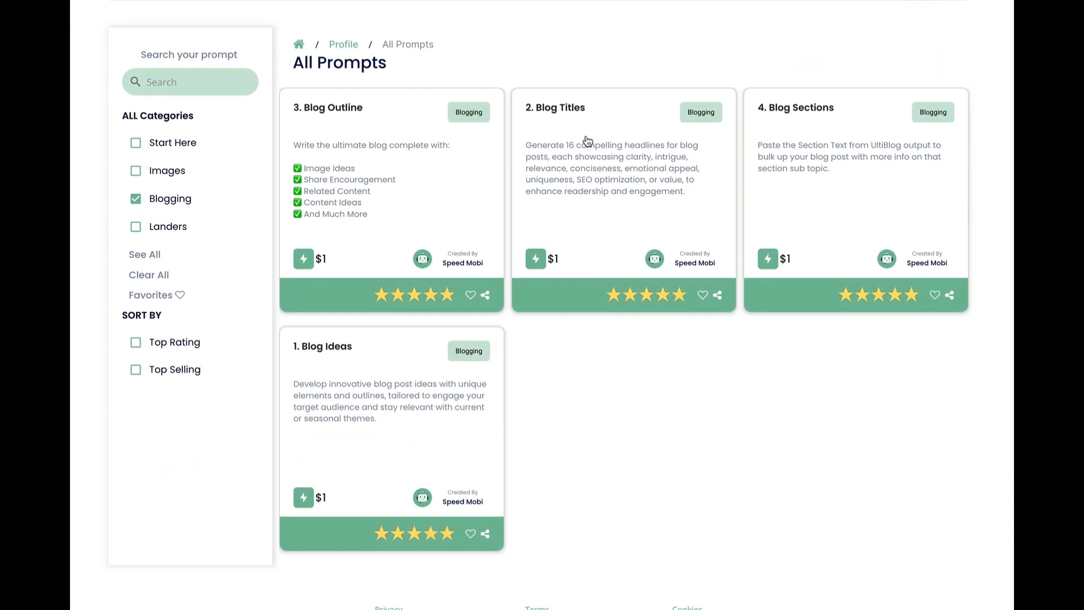
{"action": "left_click", "coordinate": [588, 148]}
{"action": "scroll", "coordinate": [610, 182], "scroll_direction": "down", "scroll_amount": 4}
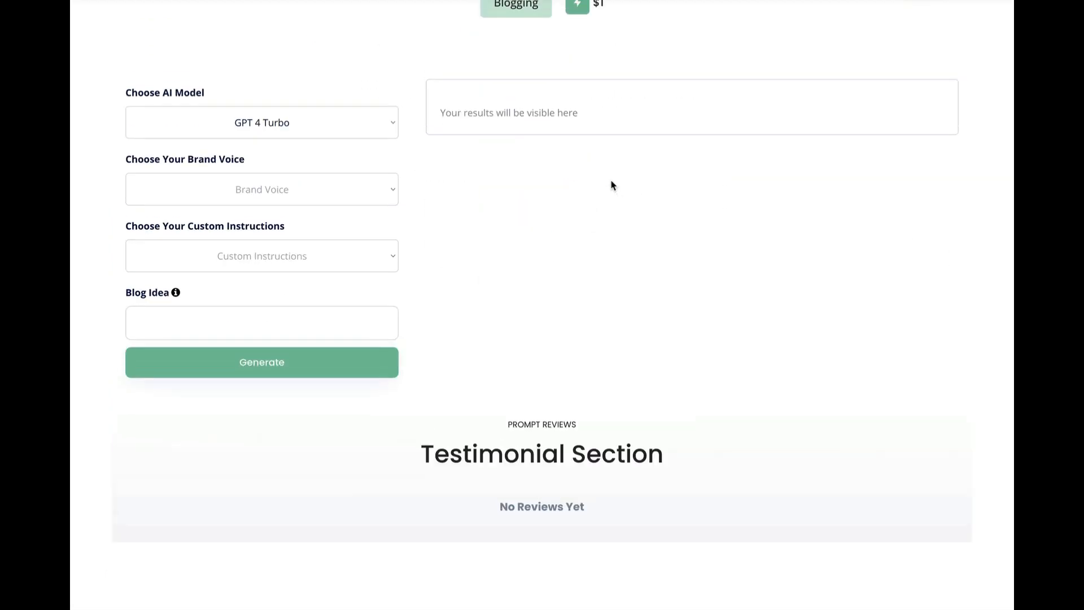
{"action": "scroll", "coordinate": [396, 282], "scroll_direction": "up", "scroll_amount": 1}
{"action": "left_click", "coordinate": [206, 373]}
{"action": "key", "text": "ctrl+v"}
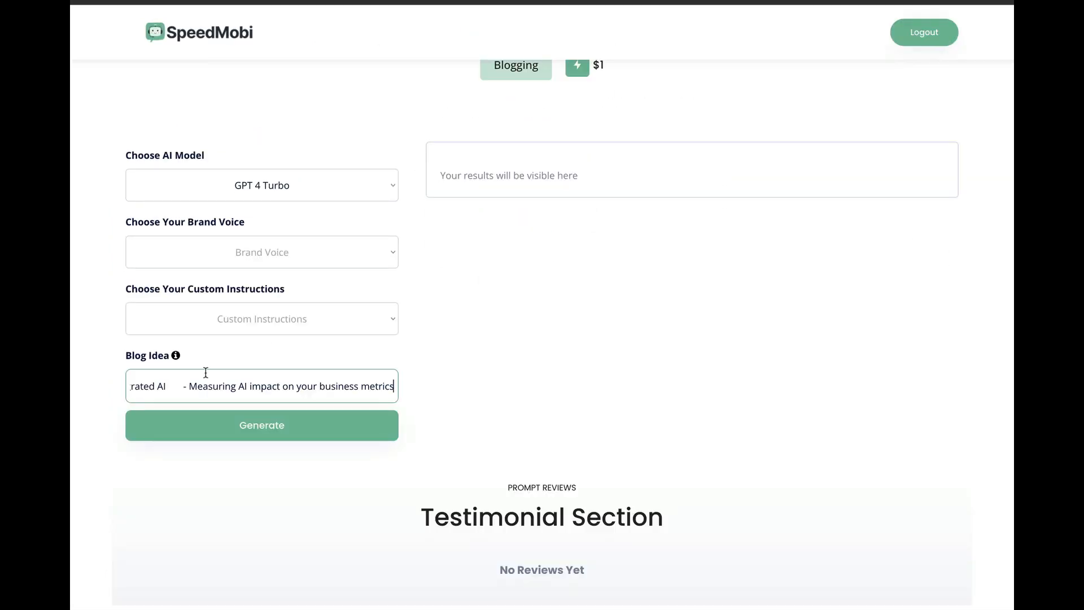
Step: Generate blog titles from the entered idea and copy the resulting text
{"action": "left_click", "coordinate": [294, 367]}
{"action": "left_click", "coordinate": [277, 436]}
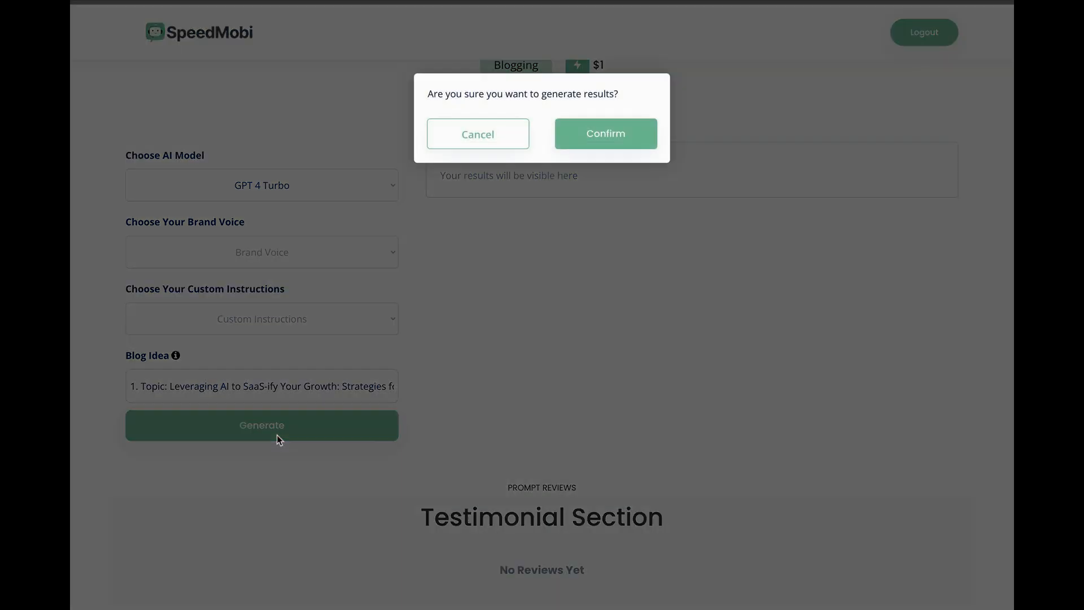
{"action": "left_click", "coordinate": [614, 141]}
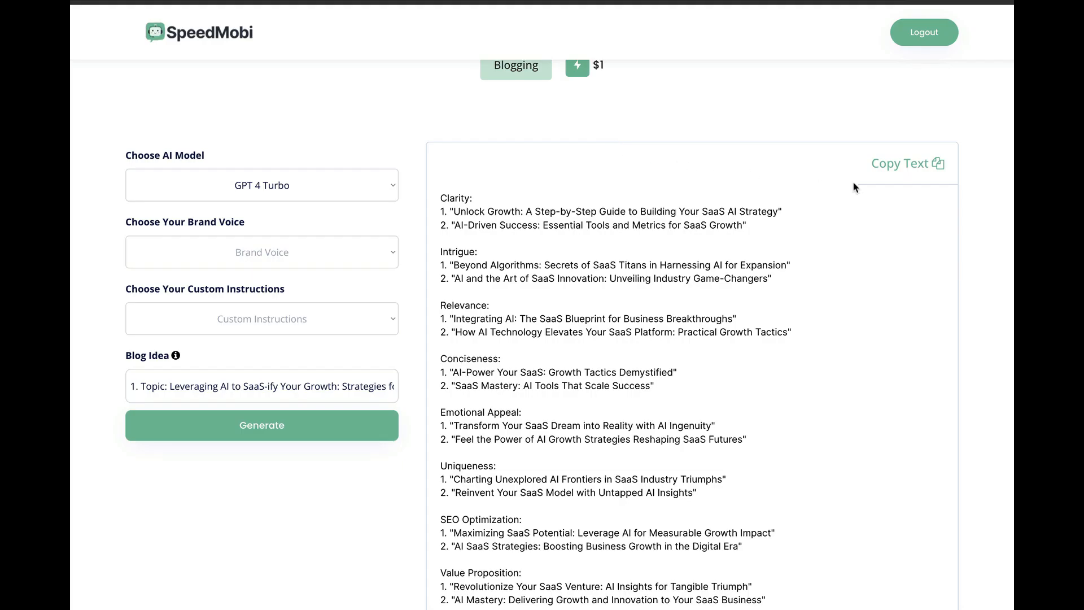
{"action": "left_click", "coordinate": [903, 170]}
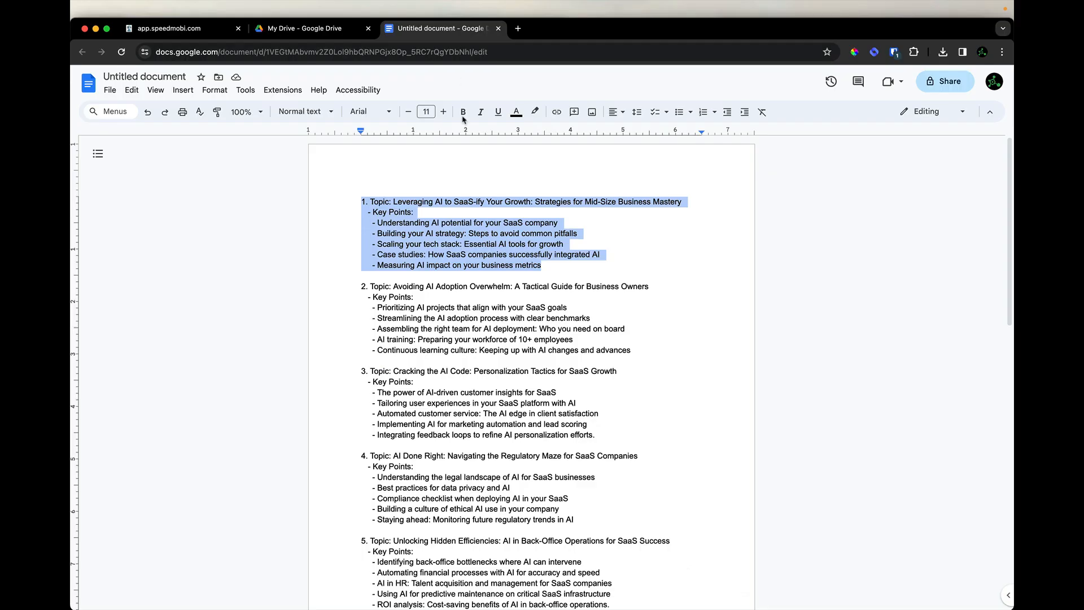
Step: Paste the copied blog titles below the closing paragraph of the Google Docs document
{"action": "scroll", "coordinate": [464, 158], "scroll_direction": "down", "scroll_amount": 15}
{"action": "left_click", "coordinate": [491, 233]}
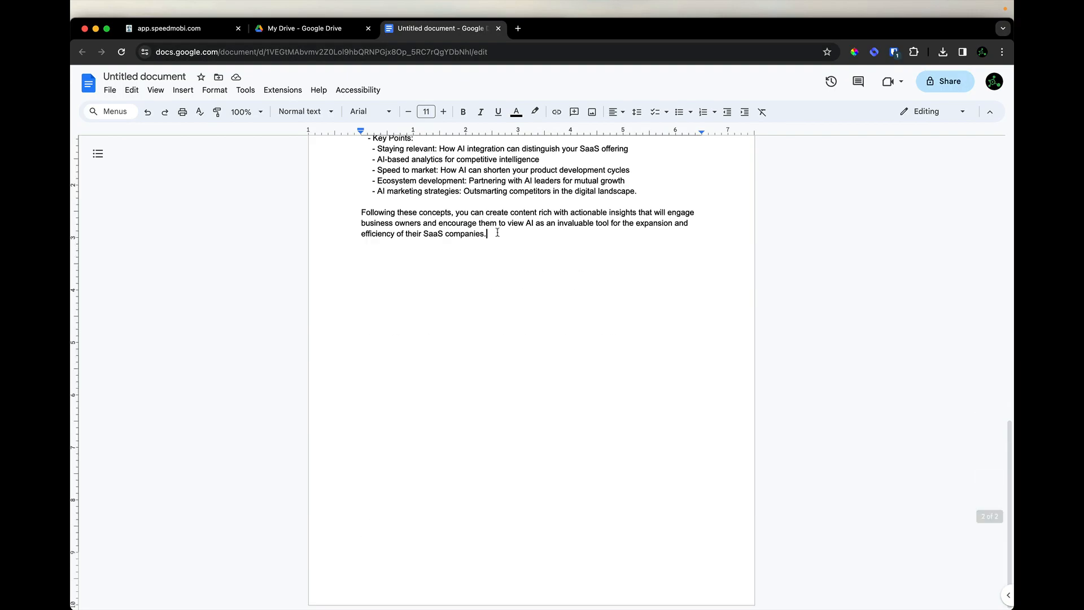
{"action": "key", "text": "Return"}
{"action": "key", "text": "super+v"}
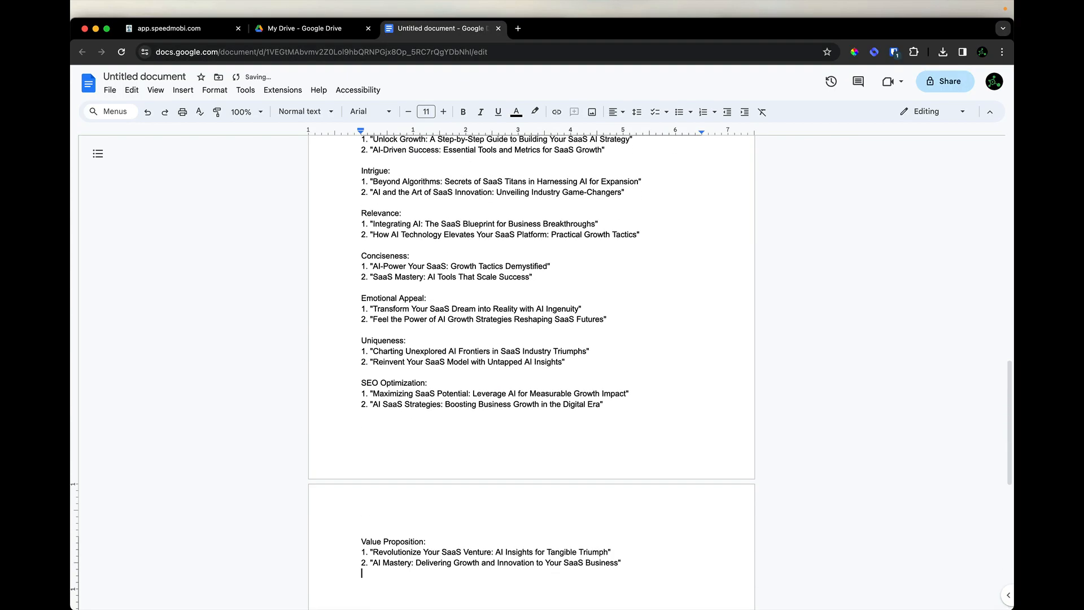
Step: Copy the title "Unlock Growth: A Step-by-Step Guide to Building Your SaaS AI Strategy" into the Working Title field of SpeedMobi's Blog Outline prompt
{"action": "scroll", "coordinate": [391, 342], "scroll_direction": "up", "scroll_amount": 5}
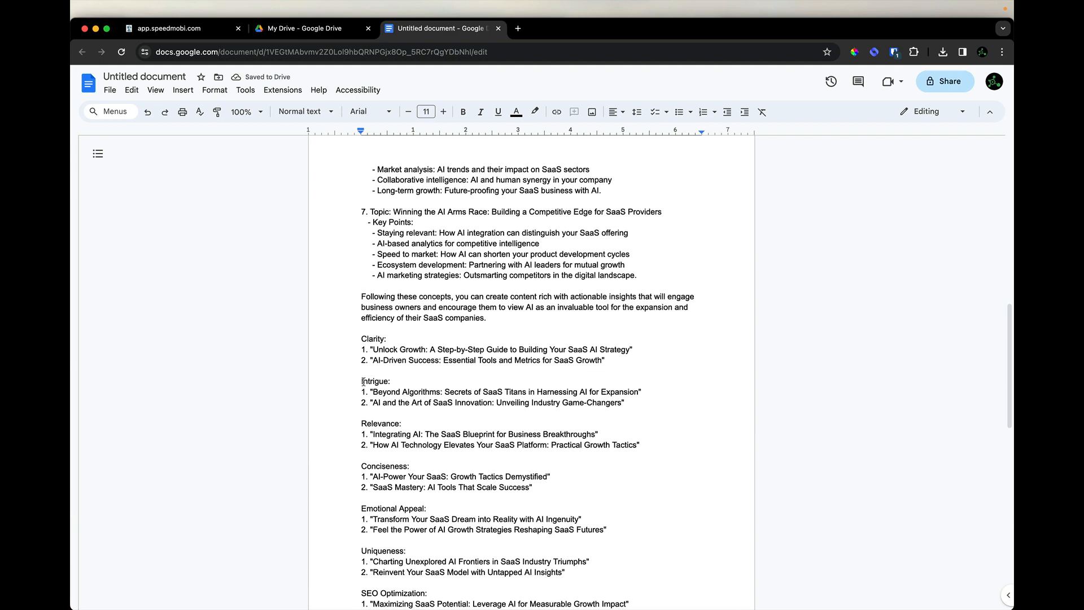
{"action": "left_click_drag", "start_coordinate": [633, 350], "coordinate": [359, 355]}
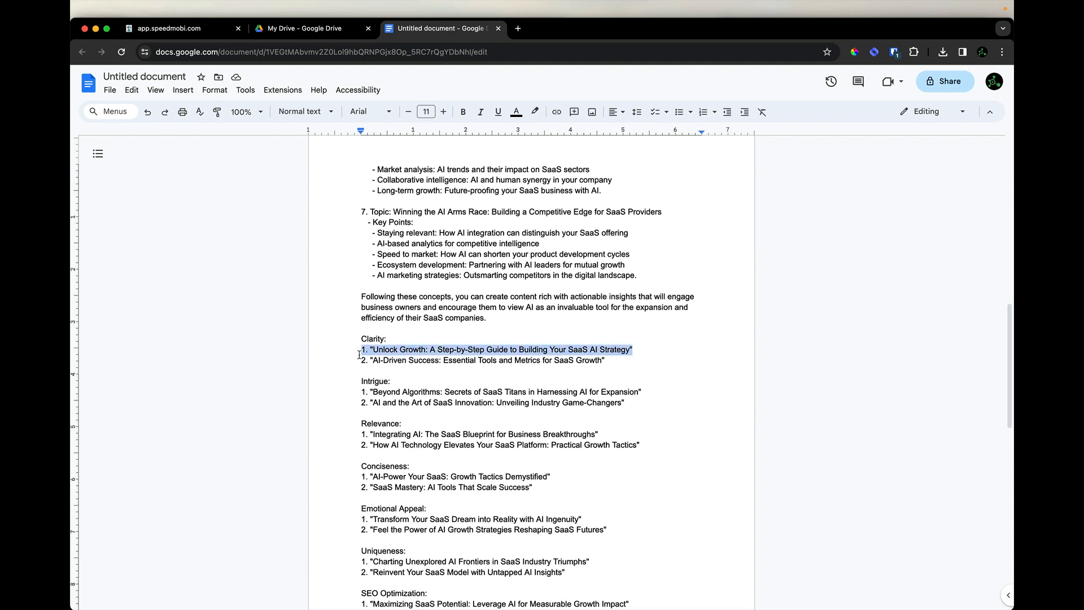
{"action": "key", "text": "super+1"}
{"action": "scroll", "coordinate": [286, 101], "scroll_direction": "up", "scroll_amount": 5}
{"action": "left_click", "coordinate": [283, 90]}
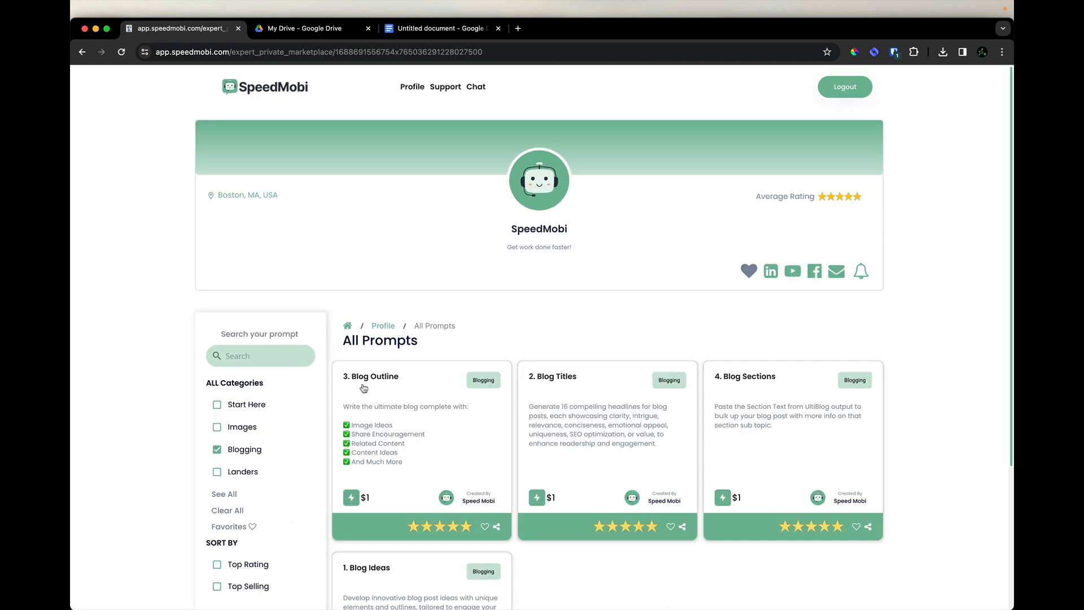
{"action": "left_click", "coordinate": [386, 415]}
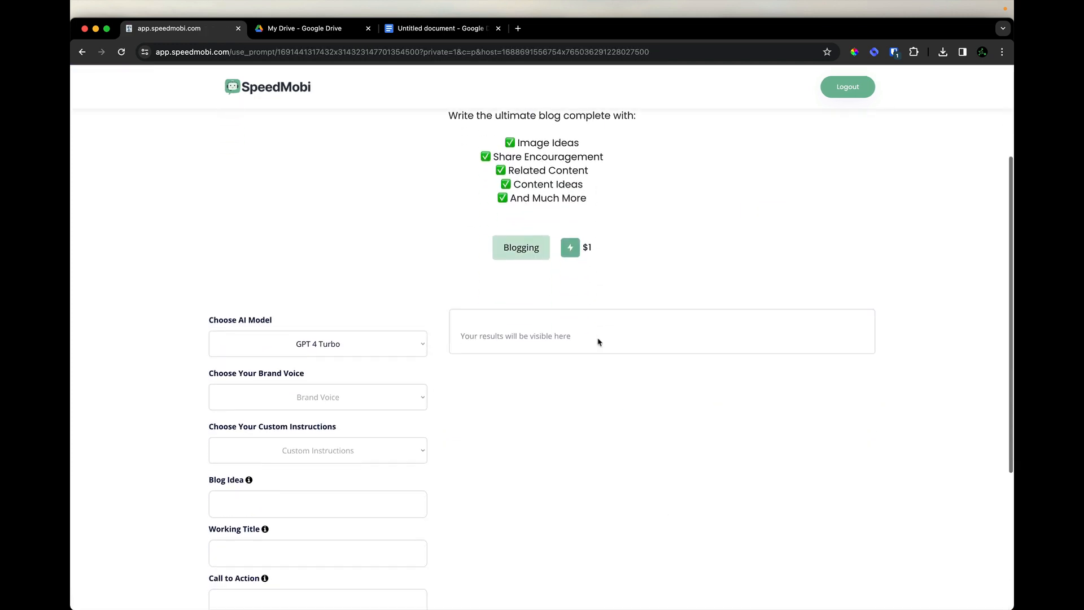
{"action": "scroll", "coordinate": [599, 340], "scroll_direction": "down", "scroll_amount": 4}
{"action": "left_click", "coordinate": [294, 400]}
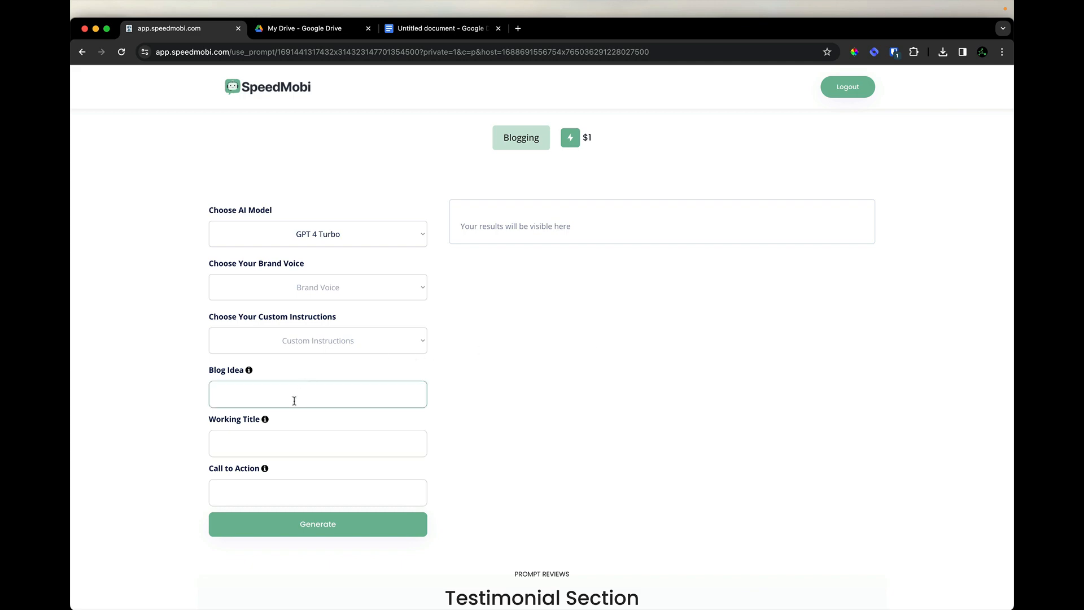
{"action": "left_click", "coordinate": [271, 438]}
{"action": "key", "text": "super+v"}
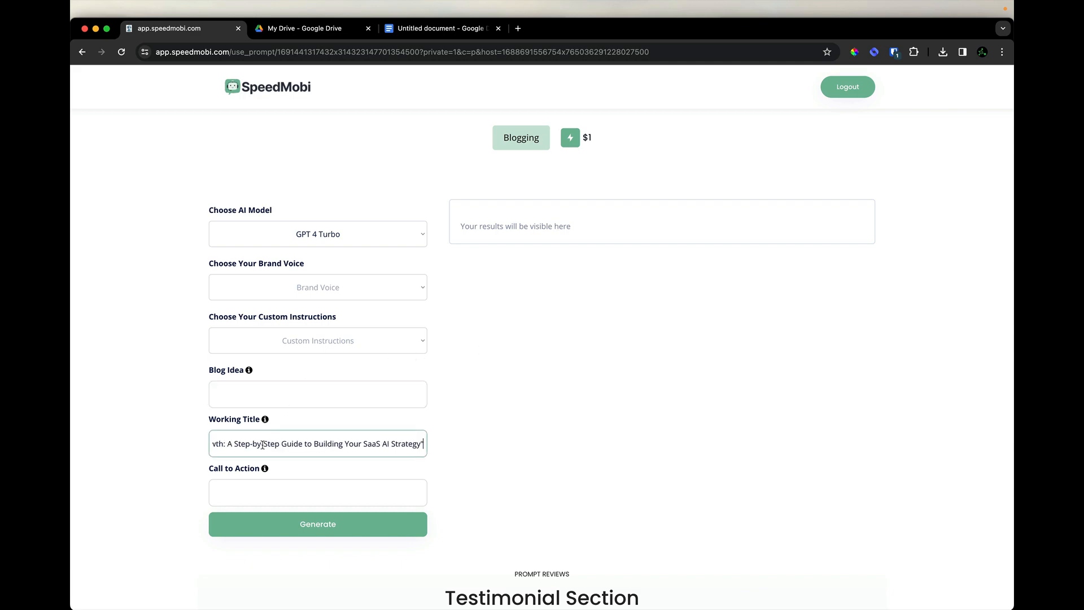
Step: Copy topic 1 with its key points from the Google Docs document into the Blog Outline prompt's Blog Idea field
{"action": "left_click", "coordinate": [435, 28]}
{"action": "scroll", "coordinate": [433, 154], "scroll_direction": "up", "scroll_amount": 10}
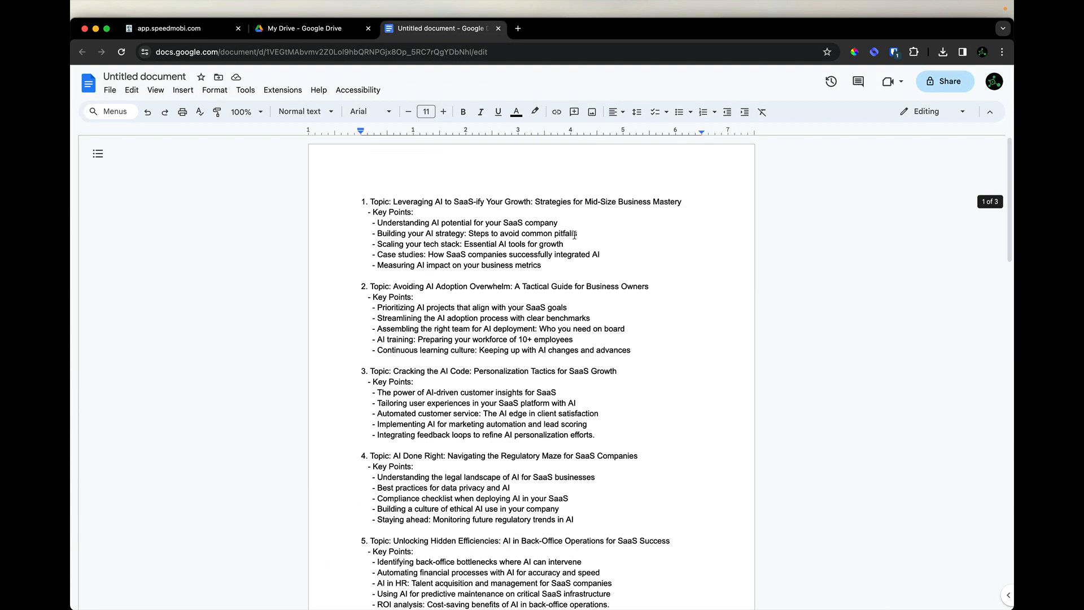
{"action": "left_click_drag", "start_coordinate": [559, 266], "coordinate": [361, 201]}
{"action": "left_click", "coordinate": [169, 28]}
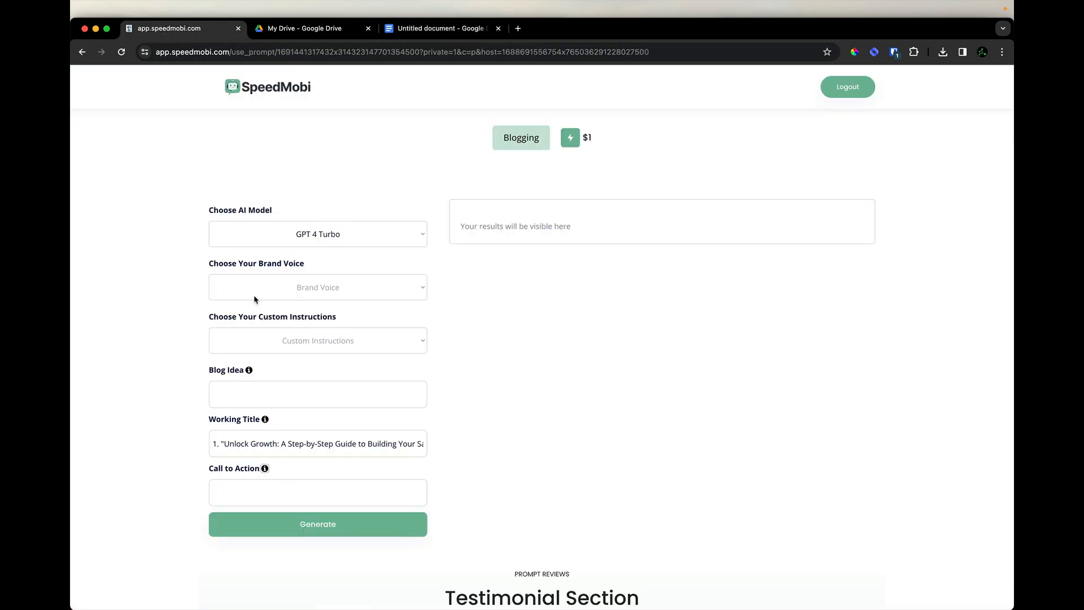
{"action": "left_click", "coordinate": [242, 385]}
{"action": "key", "text": "super+v"}
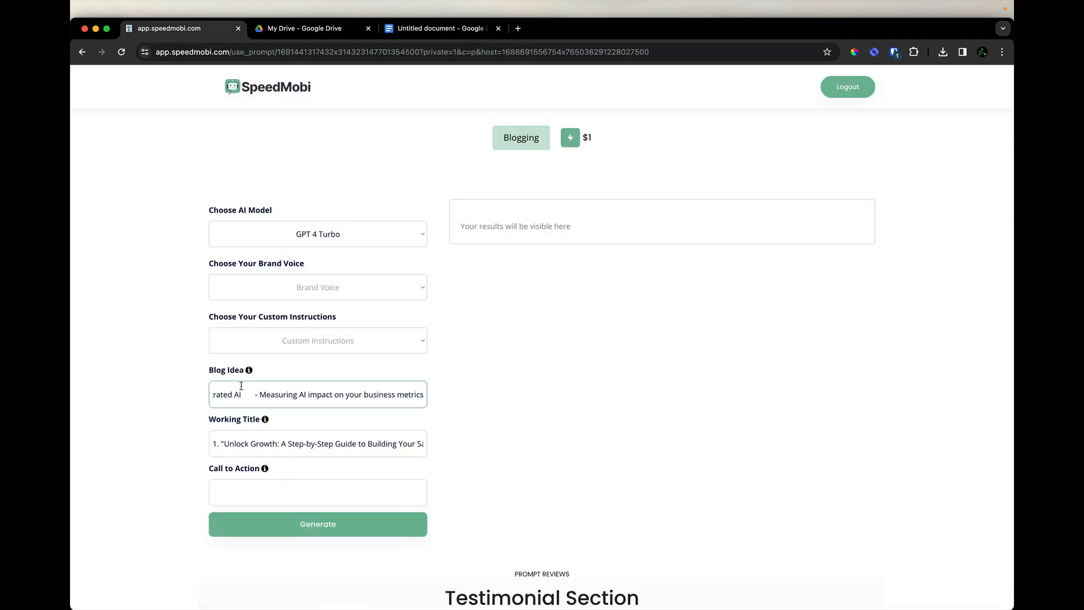
Step: Set the Call to Action to "Take a free 14 day trial" and generate the blog outline
{"action": "left_click", "coordinate": [248, 494]}
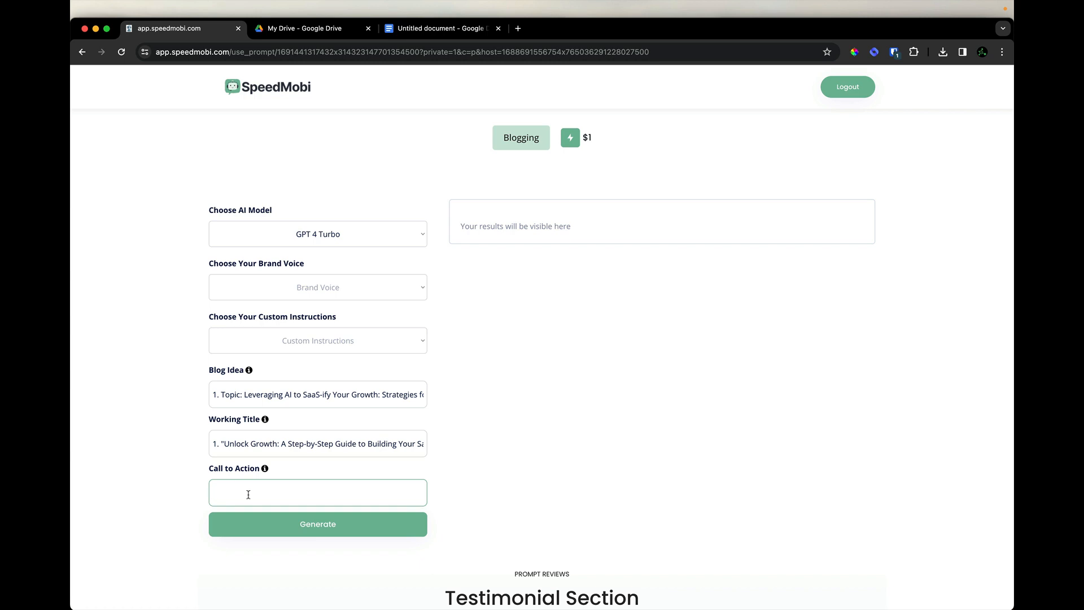
{"action": "type", "text": "Take a free 14 day trial"}
{"action": "left_click", "coordinate": [319, 526]}
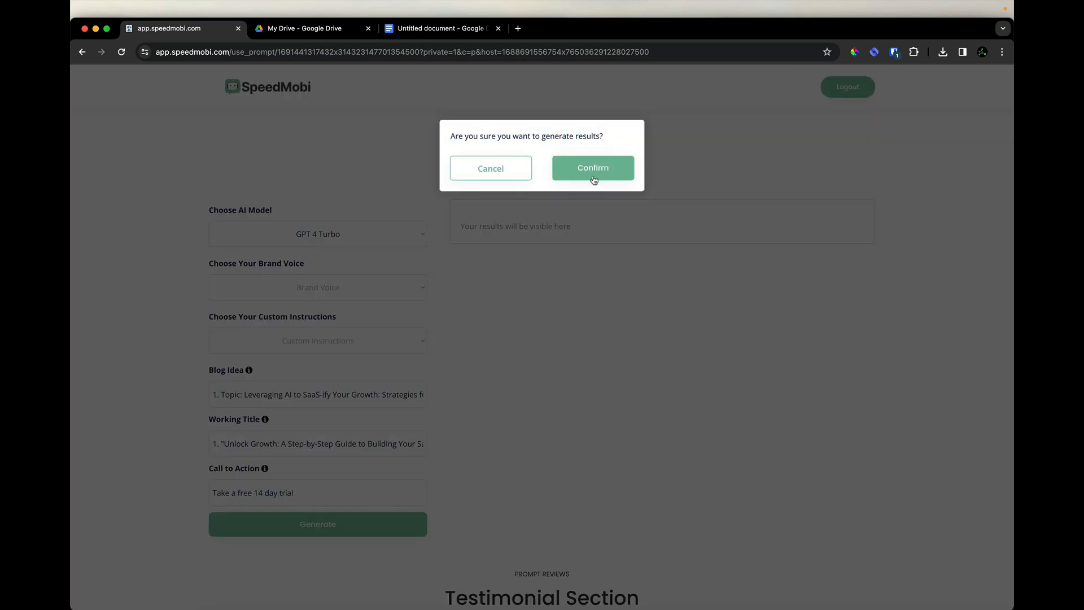
{"action": "left_click", "coordinate": [593, 176]}
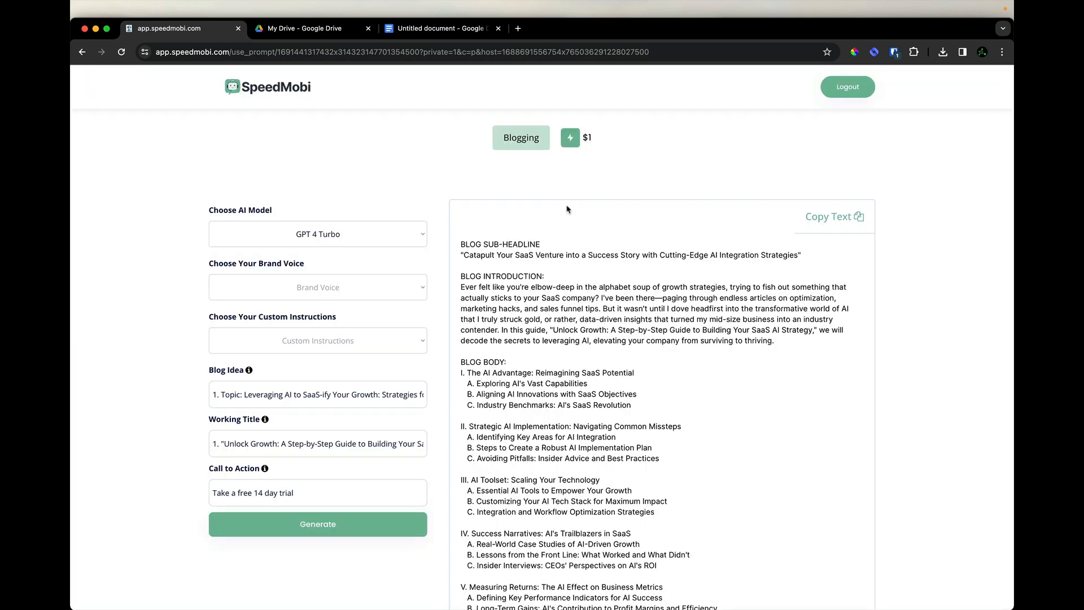
Step: Review the generated blog outline, then copy it to the end of the Google Docs document
{"action": "scroll", "coordinate": [689, 402], "scroll_direction": "down", "scroll_amount": 7}
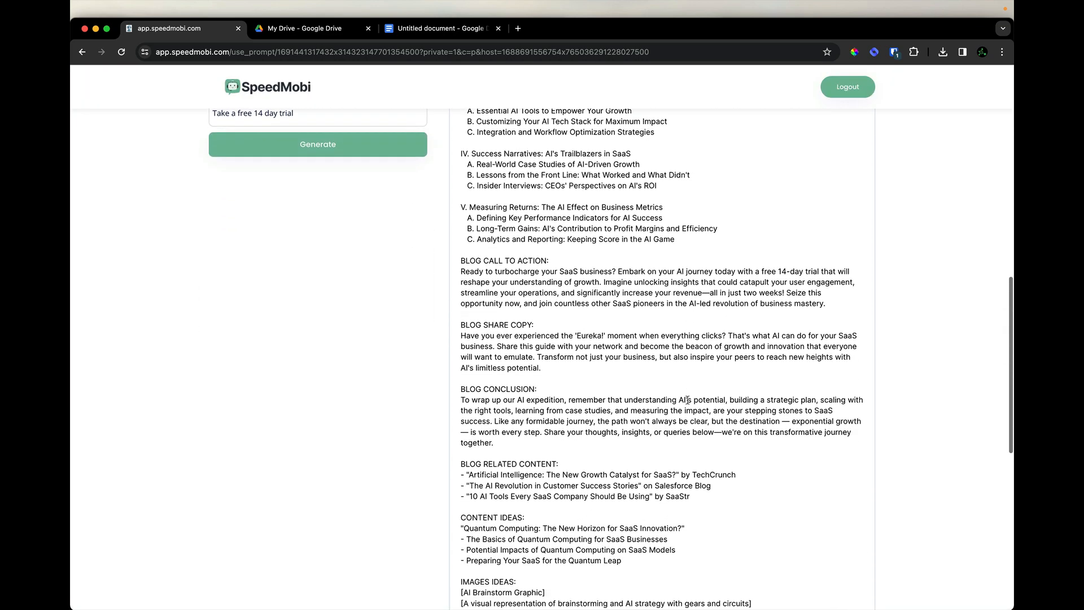
{"action": "scroll", "coordinate": [688, 399], "scroll_direction": "down", "scroll_amount": 4}
{"action": "scroll", "coordinate": [689, 403], "scroll_direction": "up", "scroll_amount": 1}
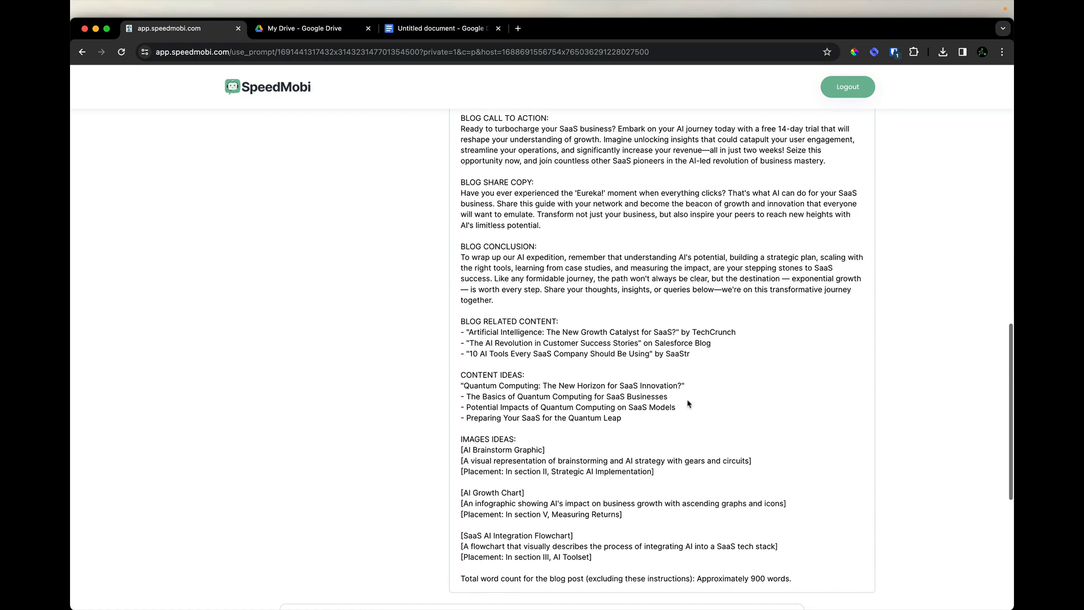
{"action": "scroll", "coordinate": [688, 403], "scroll_direction": "up", "scroll_amount": 4}
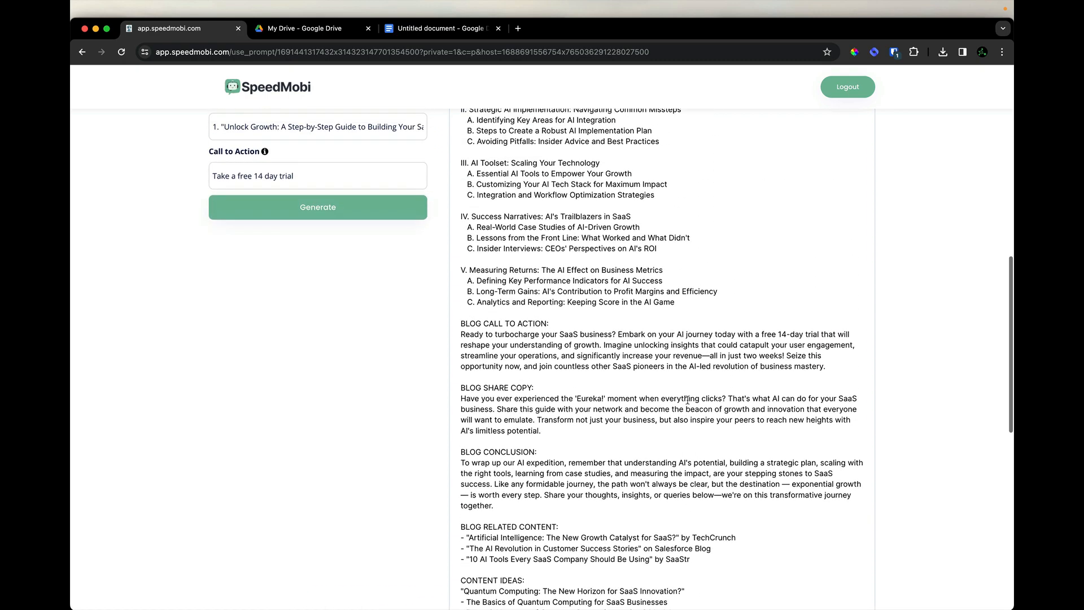
{"action": "scroll", "coordinate": [689, 401], "scroll_direction": "up", "scroll_amount": 5}
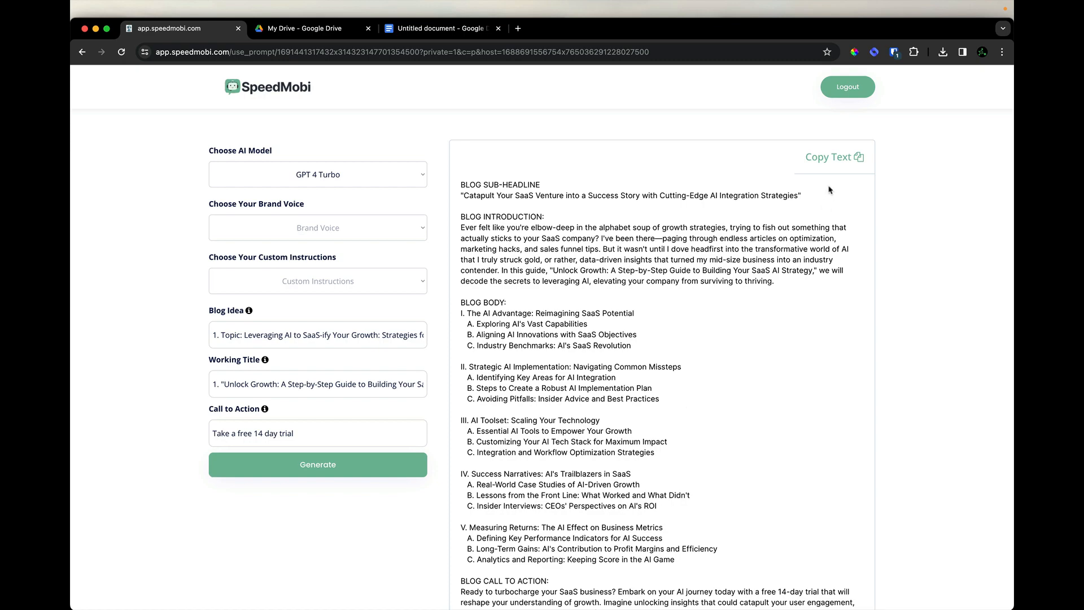
{"action": "left_click", "coordinate": [835, 157]}
{"action": "left_click", "coordinate": [437, 29]}
{"action": "scroll", "coordinate": [472, 327], "scroll_direction": "down", "scroll_amount": 10}
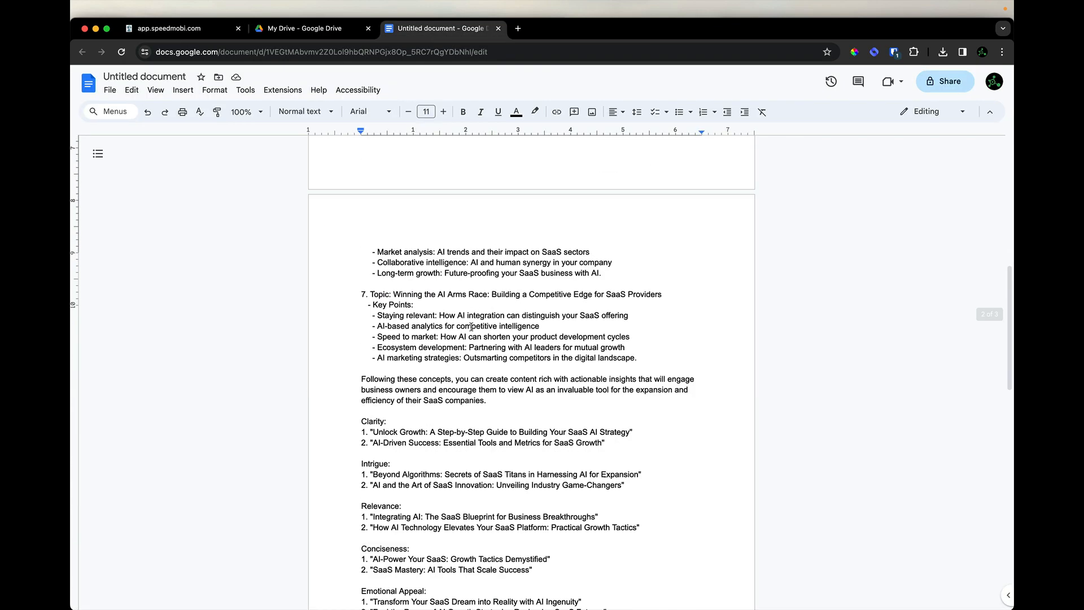
{"action": "key", "text": "cmd+v"}
Step: Copy section I, "The AI Advantage: Reimagining SaaS Potential", with its subpoints from the document and open SpeedMobi's Blog Sections prompt
{"action": "scroll", "coordinate": [427, 352], "scroll_direction": "up", "scroll_amount": 10}
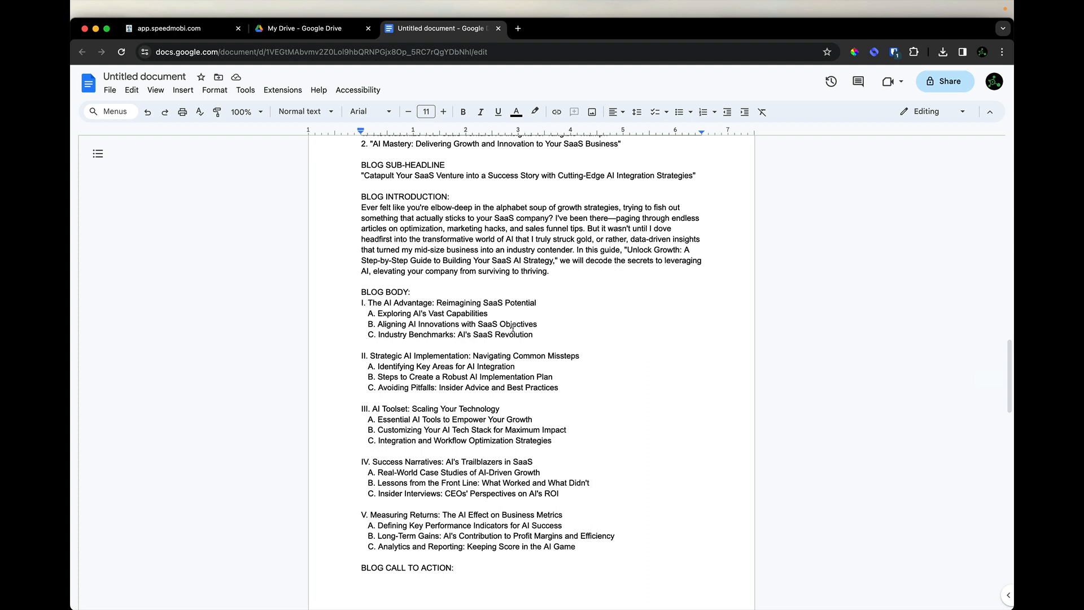
{"action": "left_click_drag", "start_coordinate": [540, 334], "coordinate": [355, 306]}
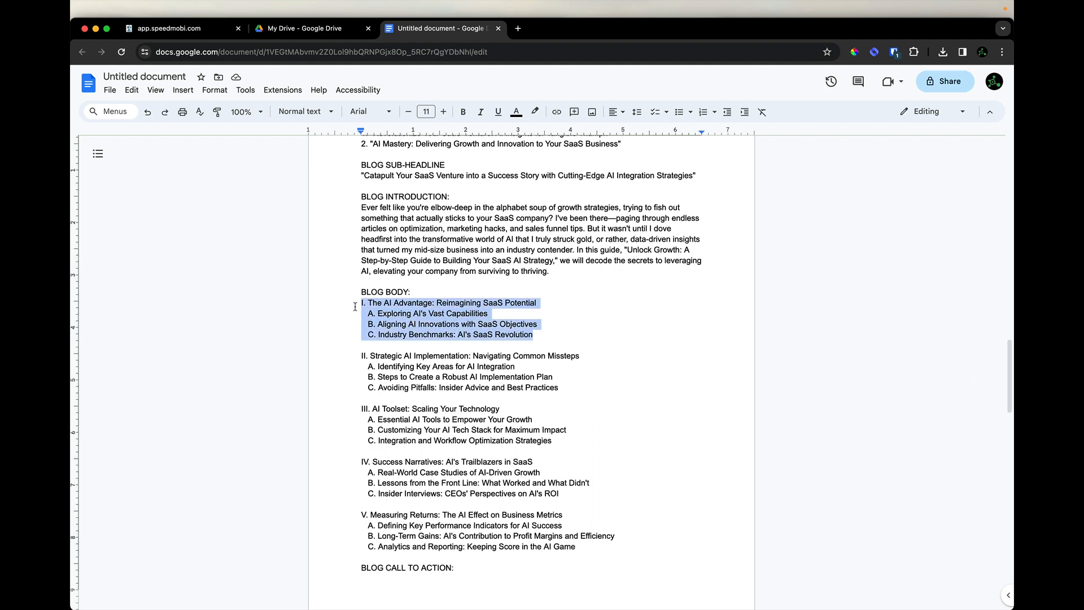
{"action": "left_click", "coordinate": [170, 29]}
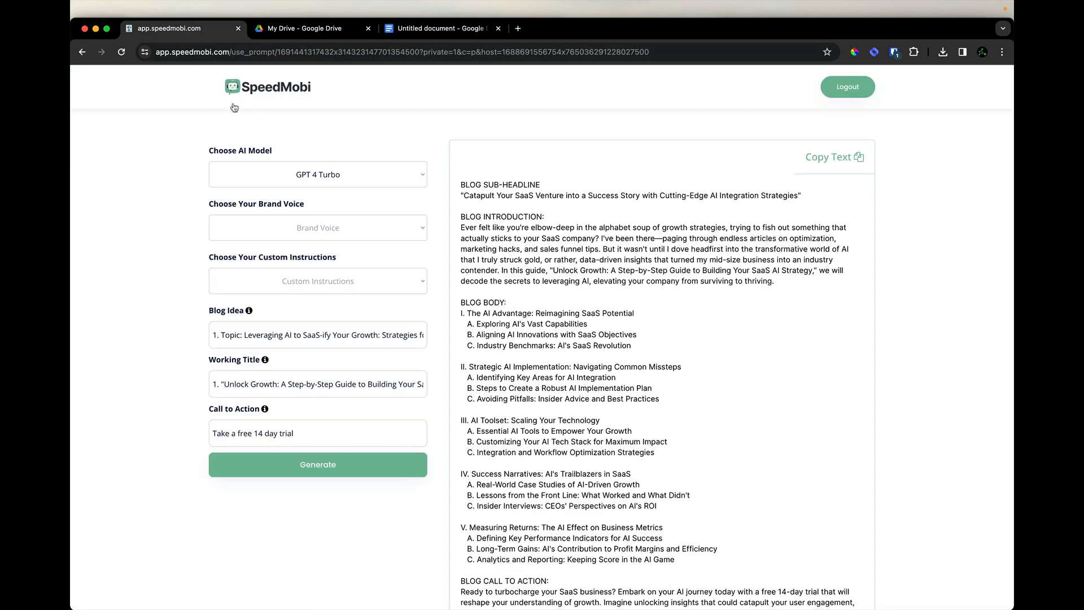
{"action": "scroll", "coordinate": [271, 96], "scroll_direction": "up", "scroll_amount": 6}
{"action": "left_click", "coordinate": [274, 92]}
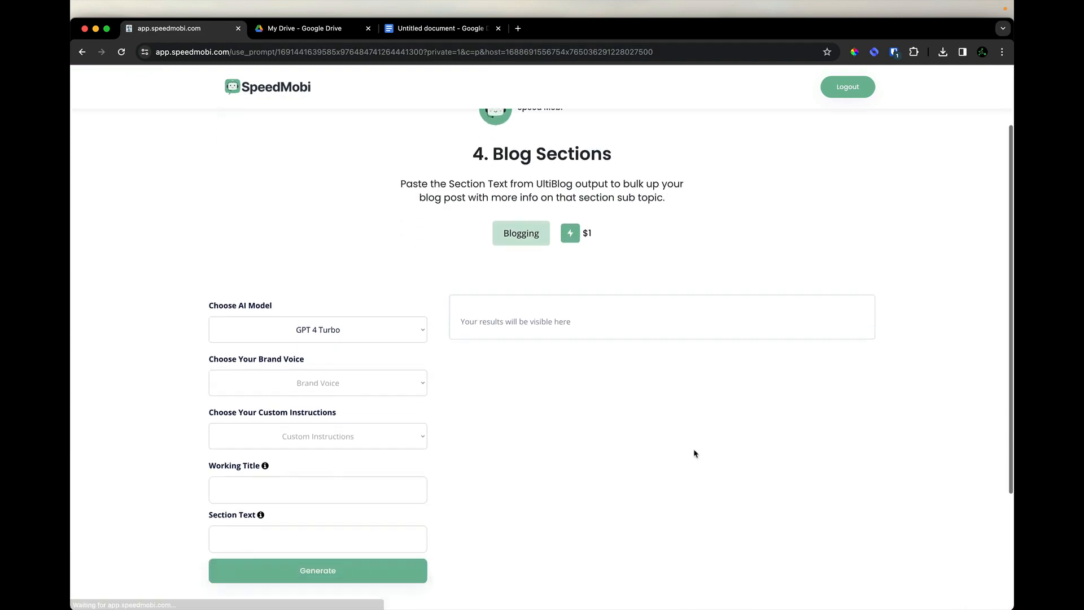
Step: Fill the Blog Sections prompt's Section Text with the copied section I outline, "The AI Advantage: Reimagining SaaS Potential"
{"action": "scroll", "coordinate": [694, 450], "scroll_direction": "down", "scroll_amount": 3}
{"action": "left_click", "coordinate": [268, 418]}
{"action": "key", "text": "super+v"}
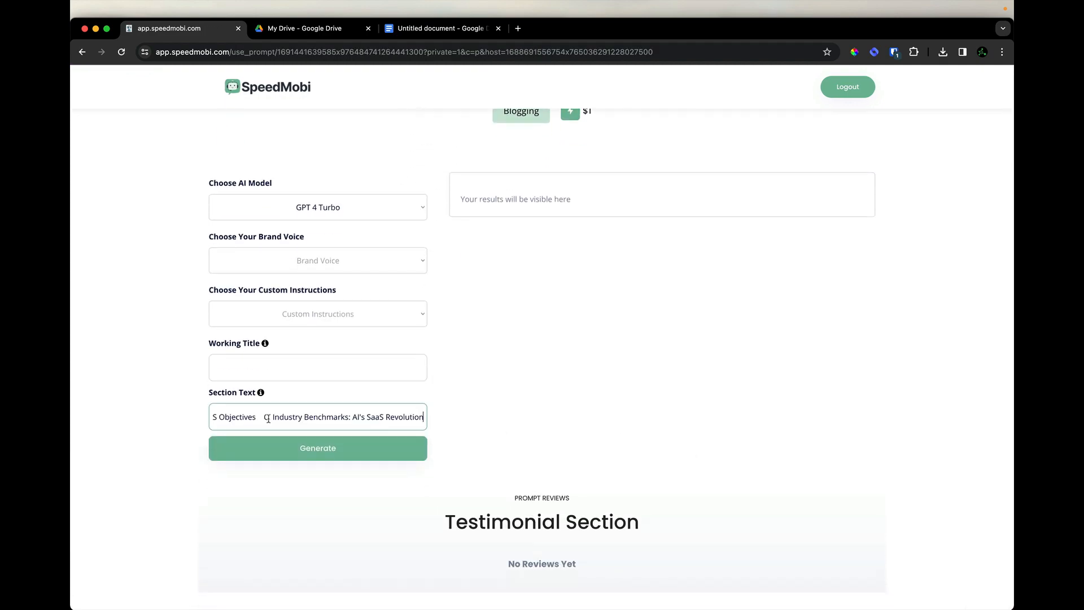
Step: Copy the "Unlock Growth: A Step-by-Step Guide" title from the Google Docs document into Working Title and generate section I
{"action": "left_click", "coordinate": [441, 29]}
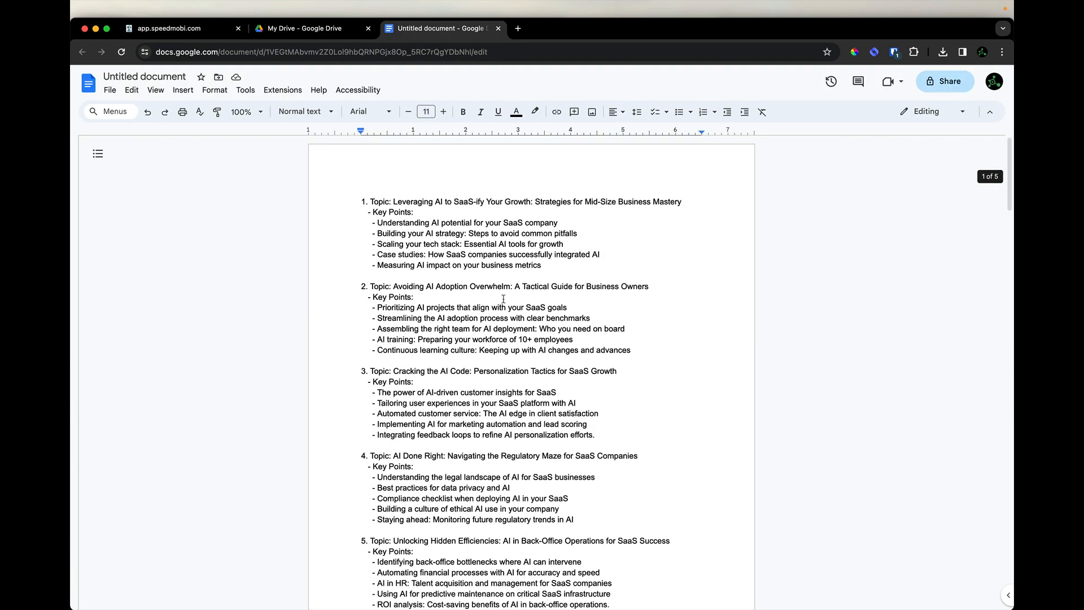
{"action": "scroll", "coordinate": [503, 299], "scroll_direction": "down", "scroll_amount": 15}
{"action": "left_click", "coordinate": [169, 28]}
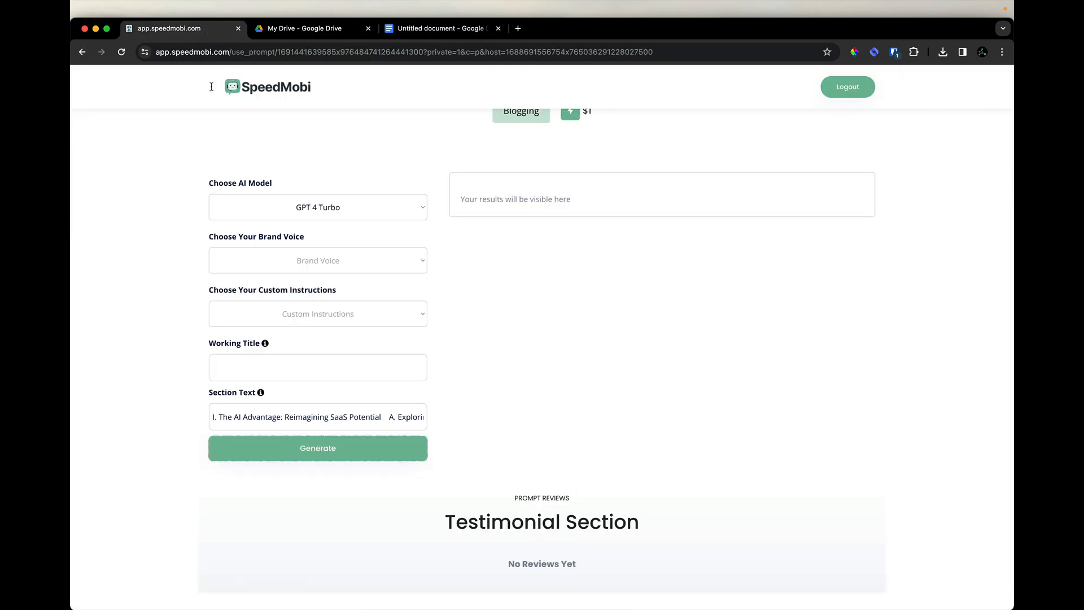
{"action": "left_click", "coordinate": [214, 374]}
{"action": "key", "text": "super+v"}
{"action": "left_click", "coordinate": [280, 446]}
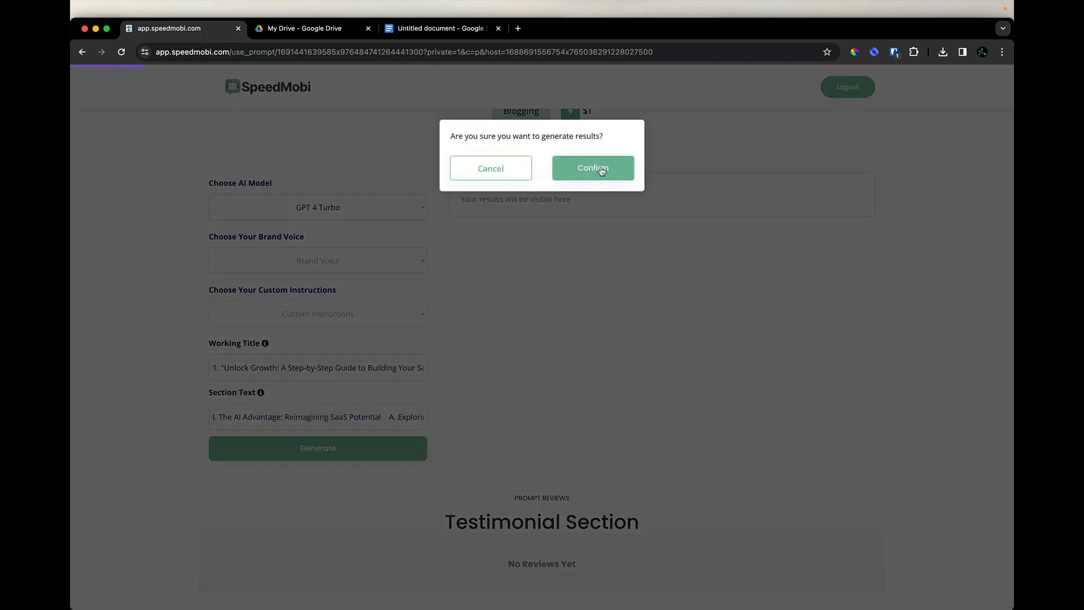
{"action": "left_click", "coordinate": [602, 171]}
Step: Review the generated text for "The AI Advantage: Reimagining SaaS Potential" and copy all of it
{"action": "scroll", "coordinate": [628, 303], "scroll_direction": "down", "scroll_amount": 5}
{"action": "scroll", "coordinate": [628, 303], "scroll_direction": "up", "scroll_amount": 5}
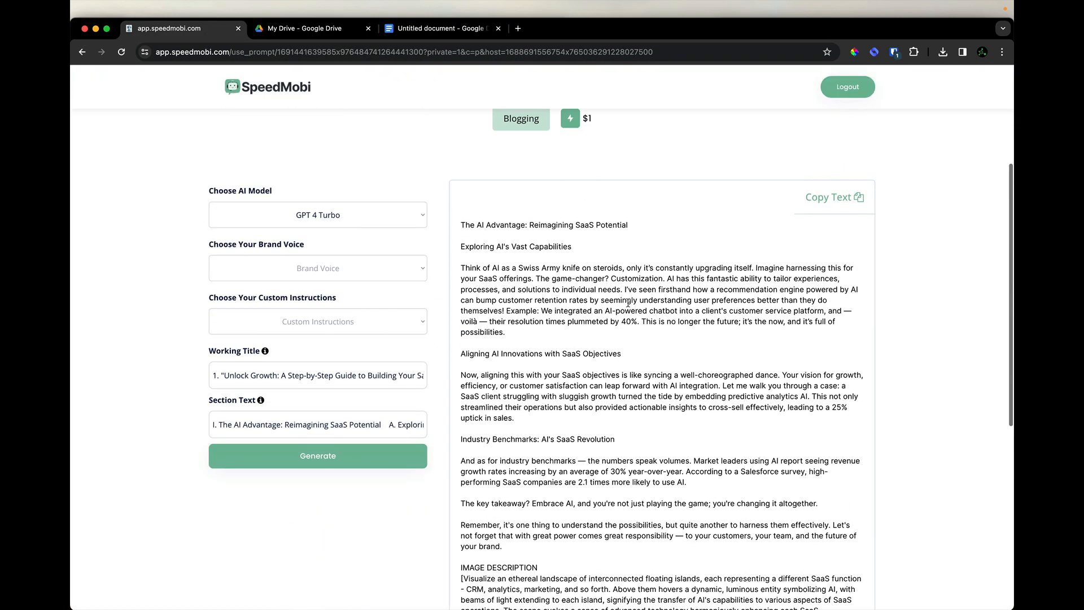
{"action": "scroll", "coordinate": [628, 303], "scroll_direction": "down", "scroll_amount": 3}
{"action": "scroll", "coordinate": [734, 282], "scroll_direction": "up", "scroll_amount": 6}
{"action": "left_click", "coordinate": [839, 272]}
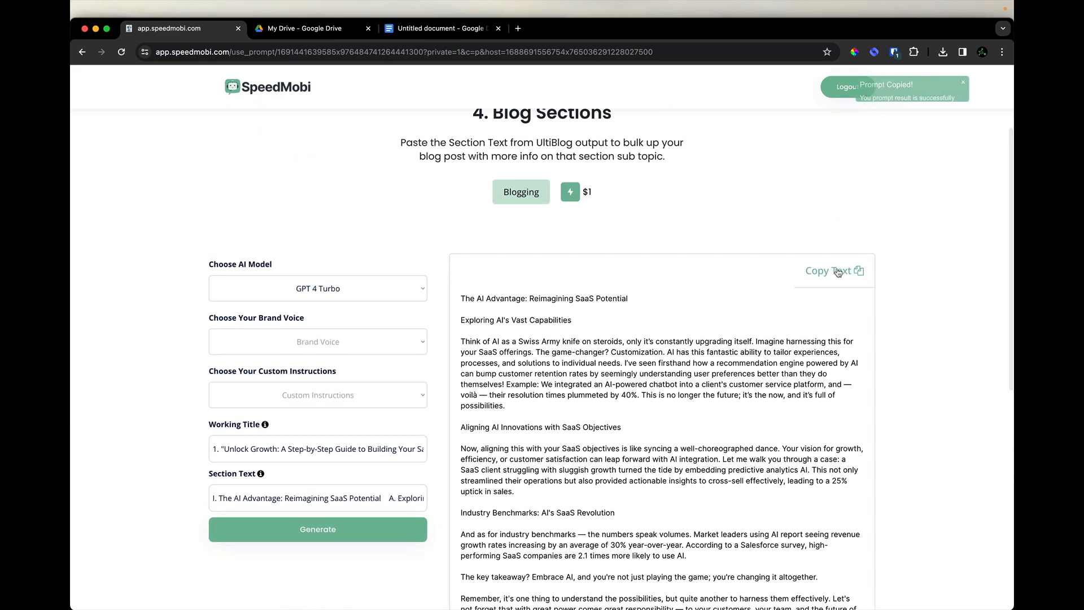
Step: Insert the copied text in the Google Docs document below section I's subpoints, before section II
{"action": "left_click", "coordinate": [435, 28]}
{"action": "scroll", "coordinate": [437, 305], "scroll_direction": "down", "scroll_amount": 15}
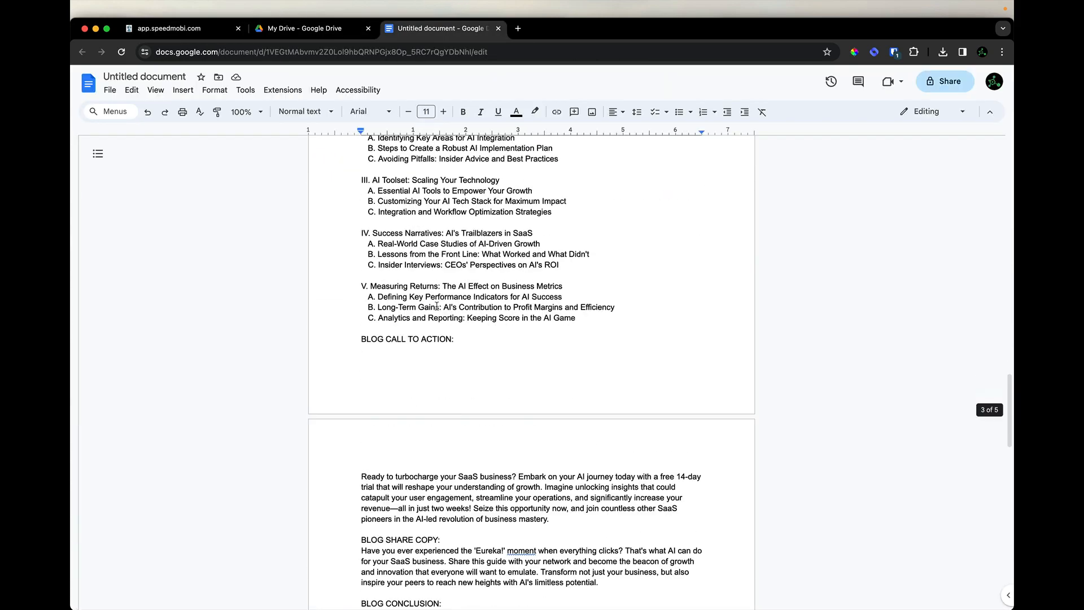
{"action": "scroll", "coordinate": [437, 305], "scroll_direction": "up", "scroll_amount": 3}
{"action": "scroll", "coordinate": [436, 305], "scroll_direction": "up", "scroll_amount": 6}
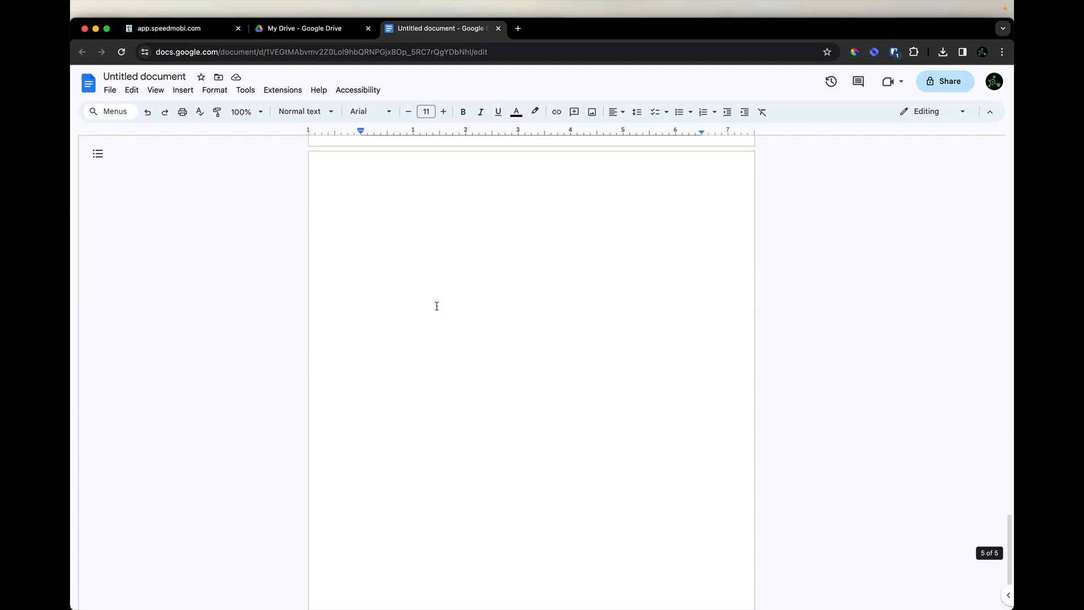
{"action": "scroll", "coordinate": [437, 306], "scroll_direction": "up", "scroll_amount": 4}
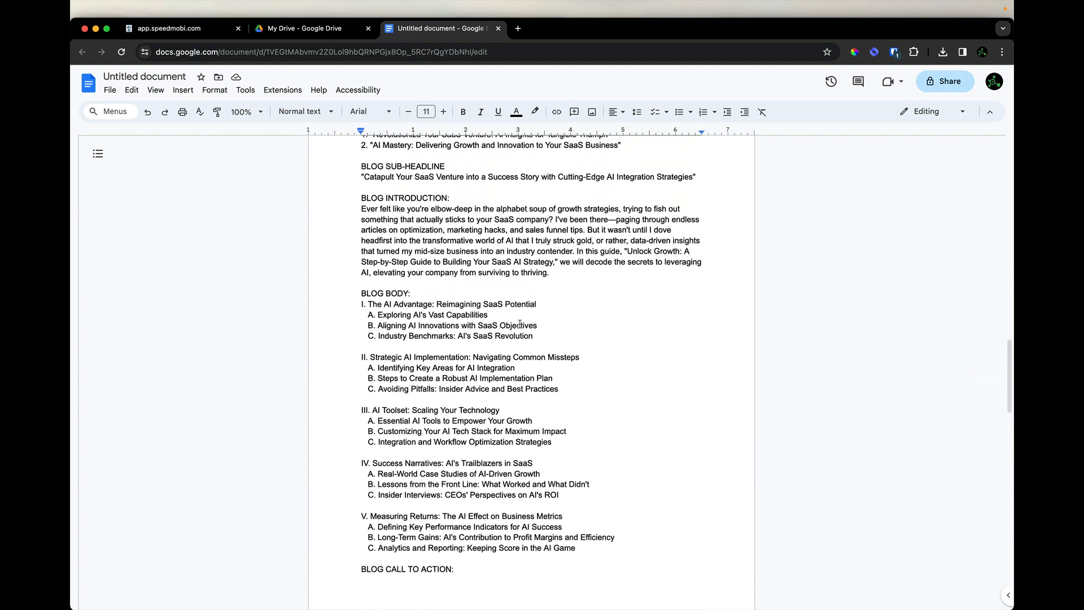
{"action": "left_click", "coordinate": [540, 346]}
{"action": "key", "text": "Return"}
{"action": "key", "text": "ctrl+v"}
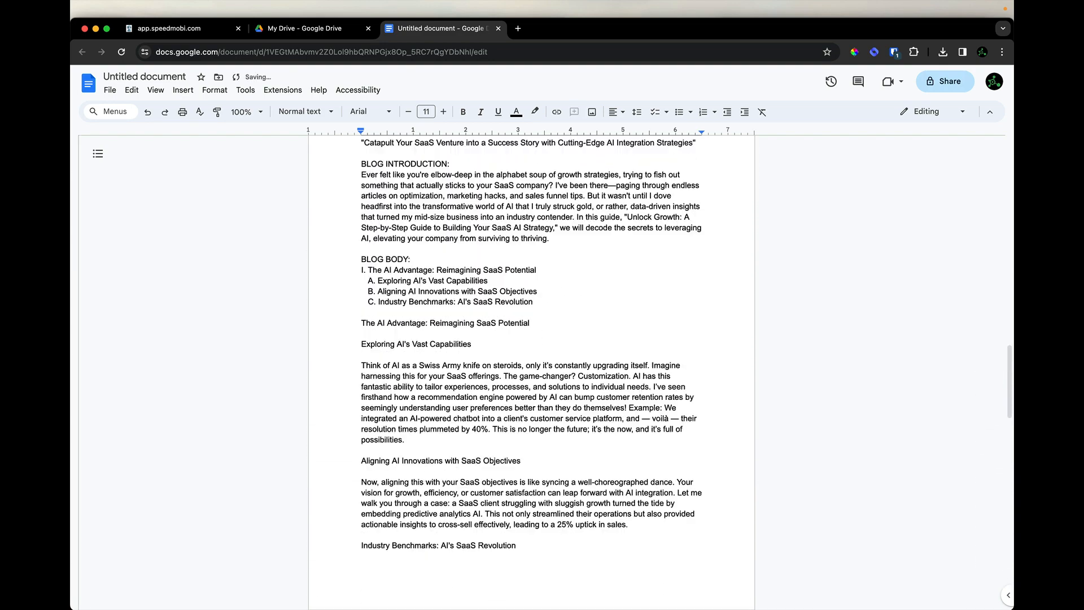
Step: Replace the prompt's Section Text with section II, "Strategic AI Implementation: Navigating Common Missteps", and its subpoints from the document, then generate the section
{"action": "left_click_drag", "start_coordinate": [559, 284], "coordinate": [356, 254]}
{"action": "left_click", "coordinate": [191, 29]}
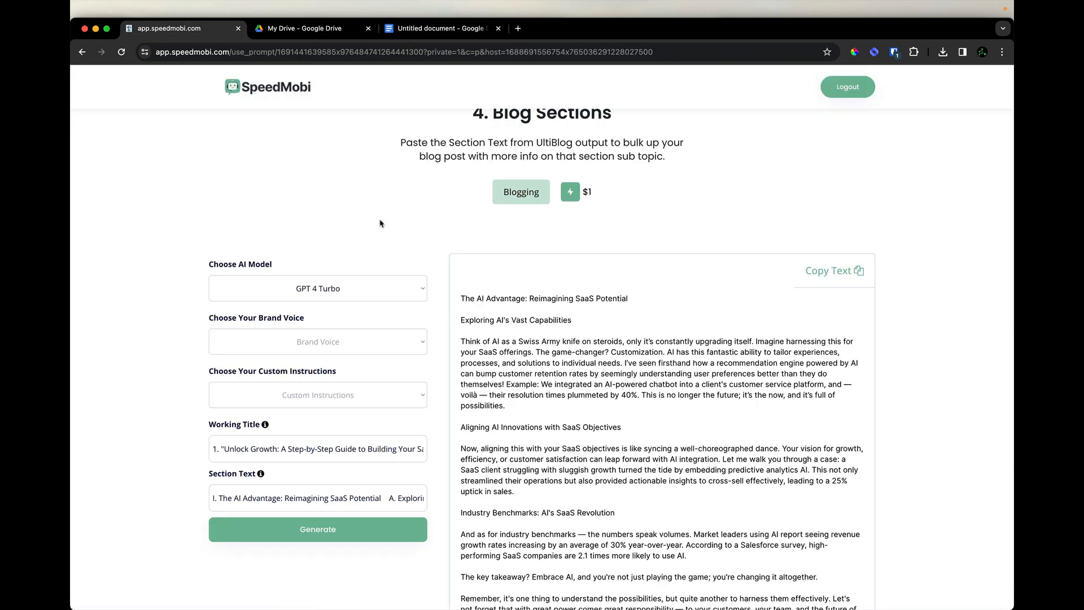
{"action": "left_click", "coordinate": [296, 498]}
{"action": "key", "text": "super+a"}
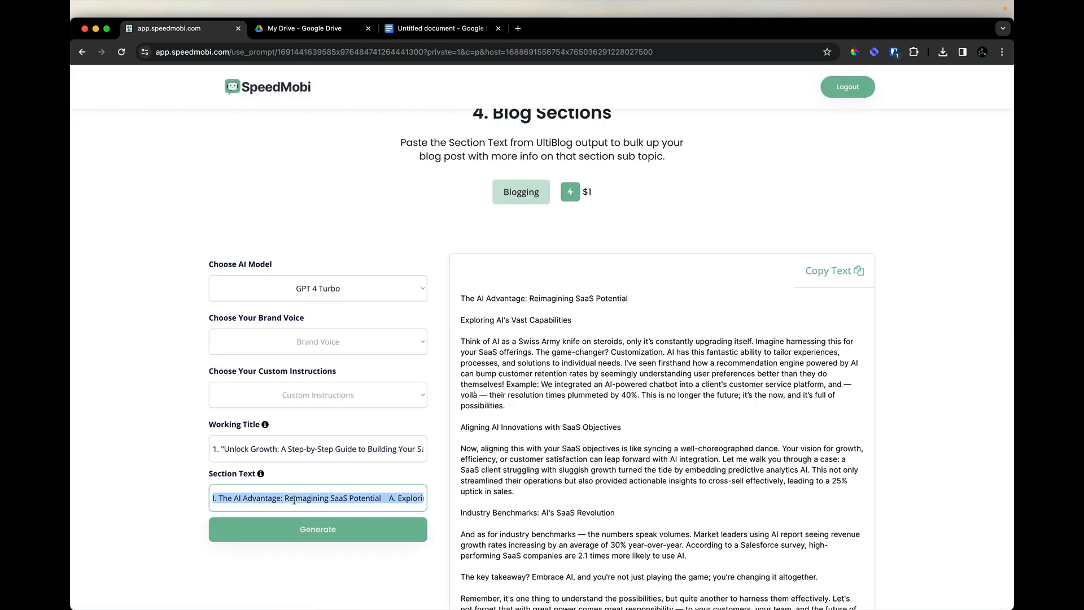
{"action": "key", "text": "BackSpace"}
{"action": "key", "text": "super+v"}
{"action": "left_click", "coordinate": [354, 534]}
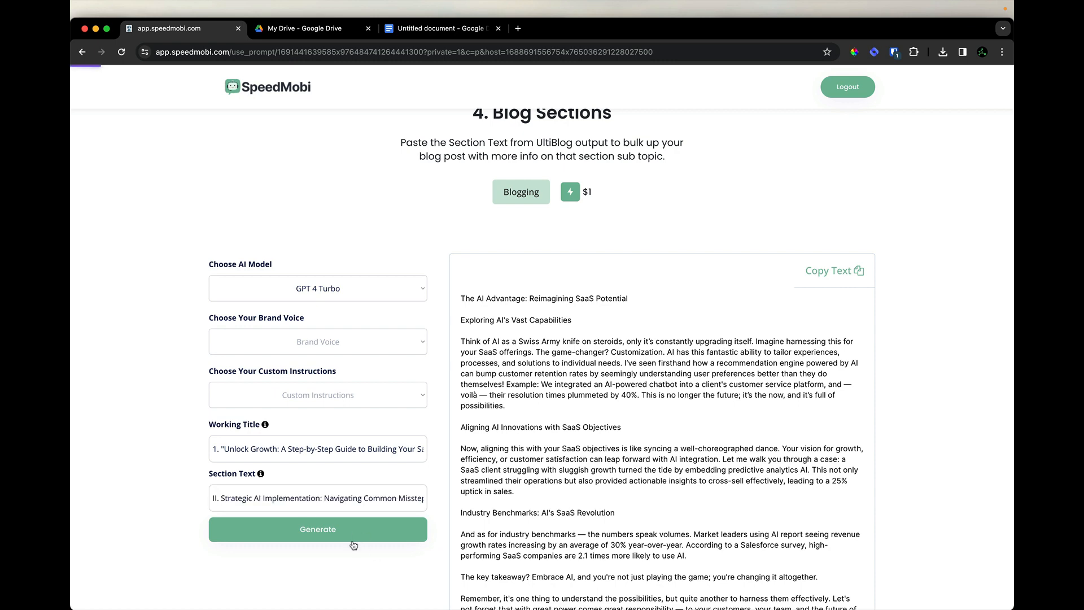
{"action": "left_click", "coordinate": [600, 175]}
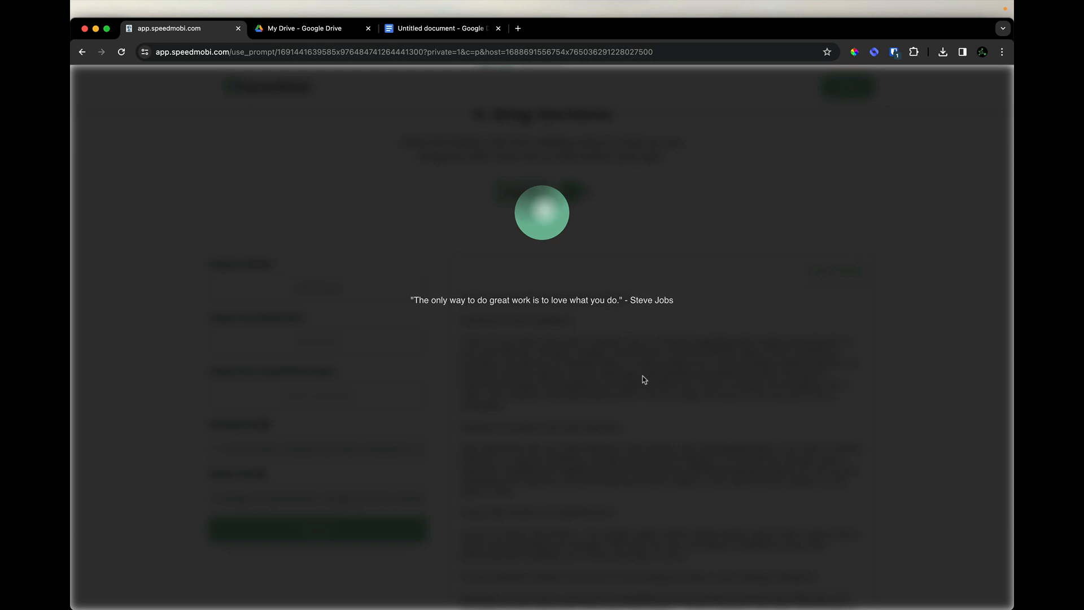
Step: Review the generated section II text and copy it into the Google Docs document between section II's subpoints and section III
{"action": "scroll", "coordinate": [643, 378], "scroll_direction": "down", "scroll_amount": 6}
{"action": "scroll", "coordinate": [846, 275], "scroll_direction": "up", "scroll_amount": 5}
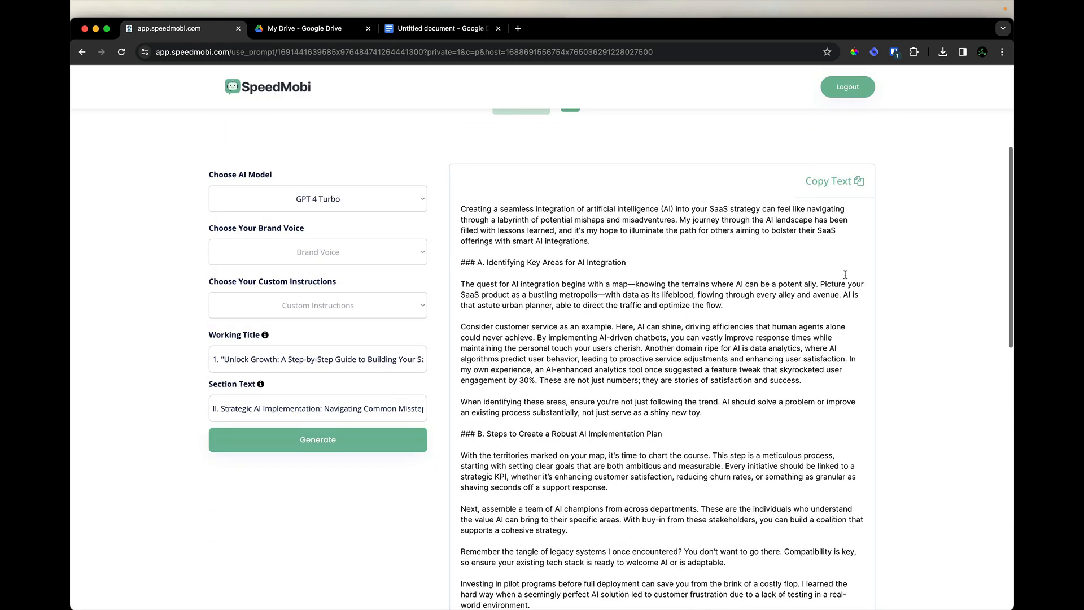
{"action": "left_click", "coordinate": [834, 184]}
{"action": "left_click", "coordinate": [452, 29]}
{"action": "scroll", "coordinate": [494, 258], "scroll_direction": "down", "scroll_amount": 3}
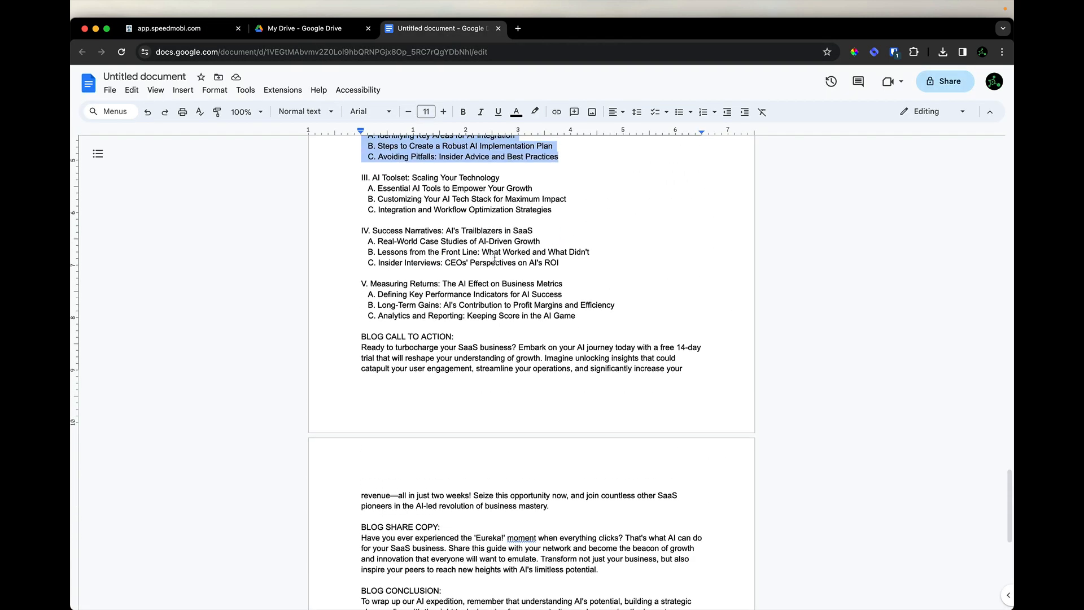
{"action": "scroll", "coordinate": [587, 398], "scroll_direction": "up", "scroll_amount": 5}
{"action": "left_click", "coordinate": [580, 400]}
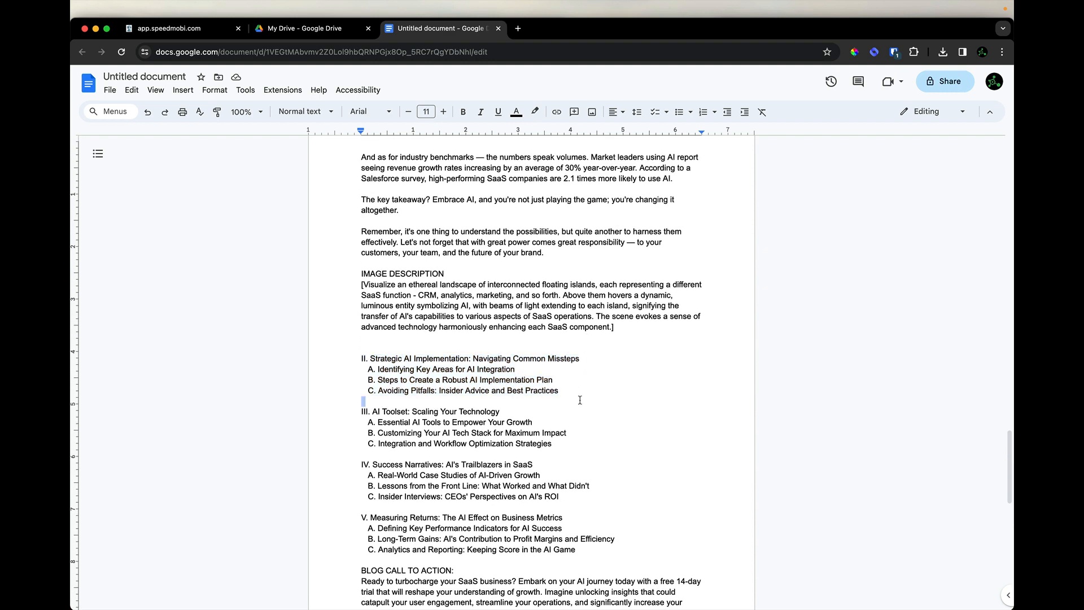
{"action": "key", "text": "super+v"}
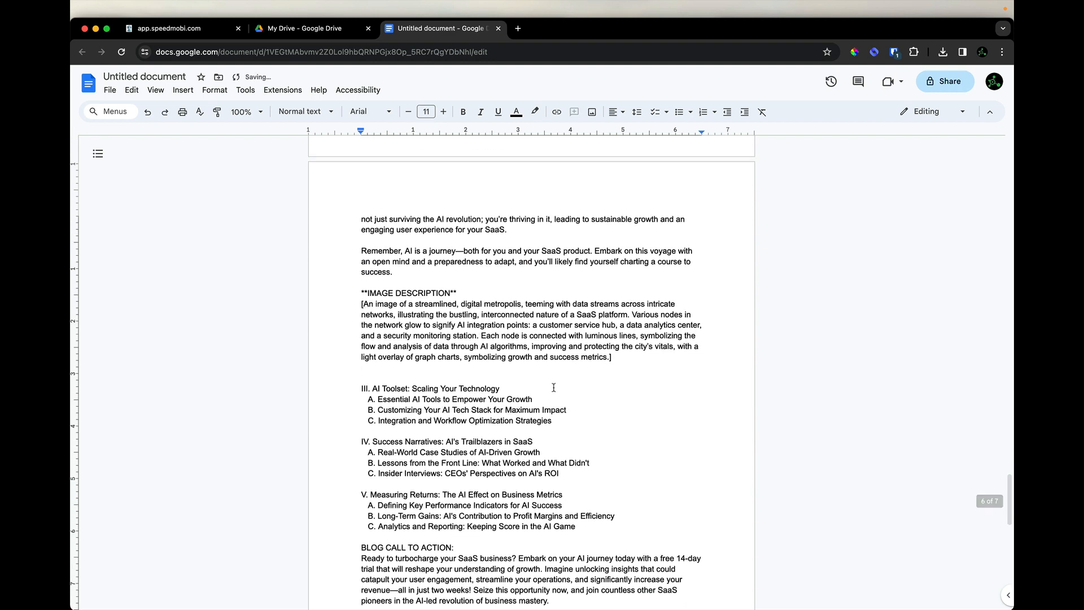
Step: Replace the prompt's Section Text with section III, "AI Toolset: Scaling Your Technology", and its subpoints from the document, then generate the section
{"action": "left_click_drag", "start_coordinate": [559, 388], "coordinate": [359, 352]}
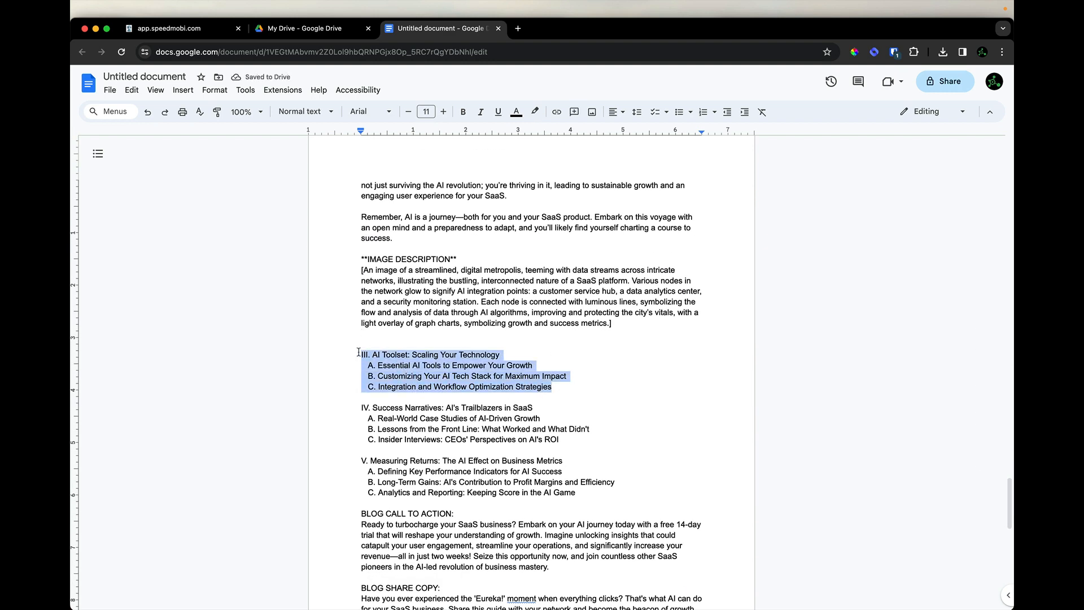
{"action": "scroll", "coordinate": [370, 366], "scroll_direction": "down", "scroll_amount": 2}
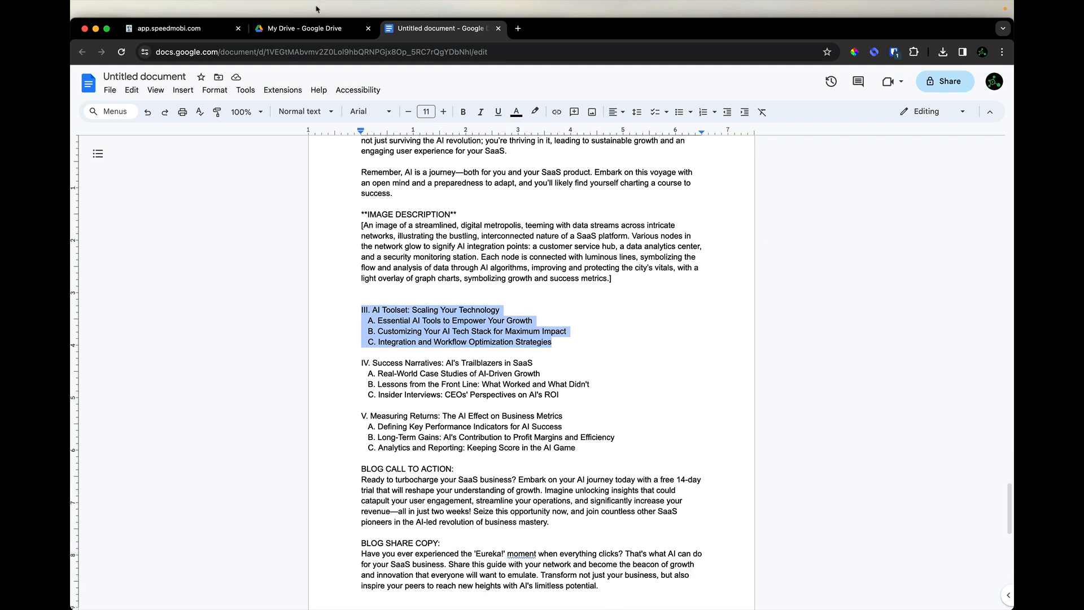
{"action": "key", "text": "super+1"}
{"action": "triple_click", "coordinate": [316, 399]}
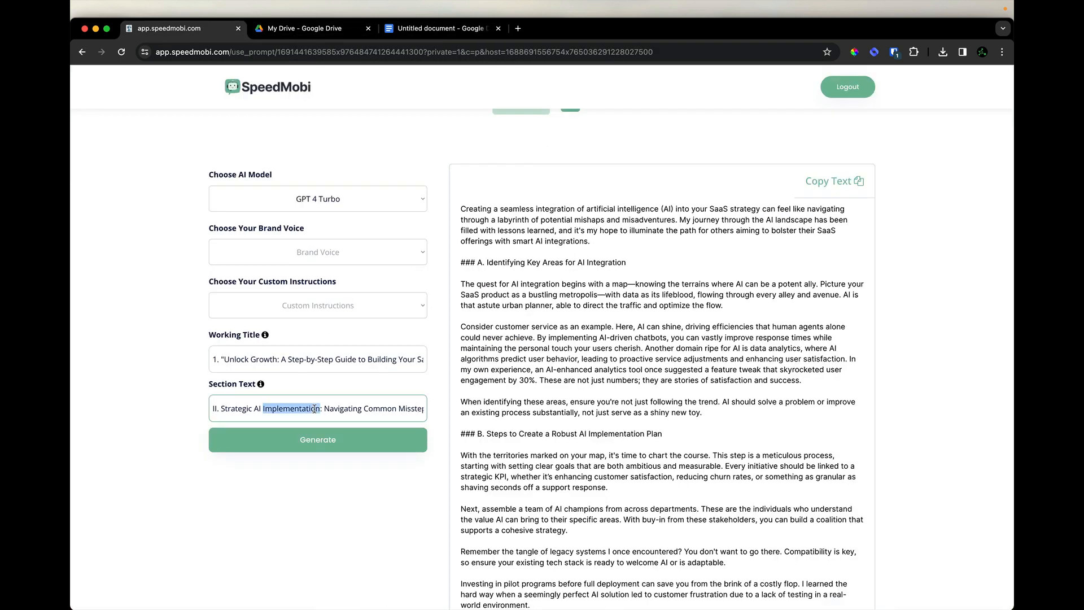
{"action": "key", "text": "super+v"}
{"action": "left_click", "coordinate": [318, 440]}
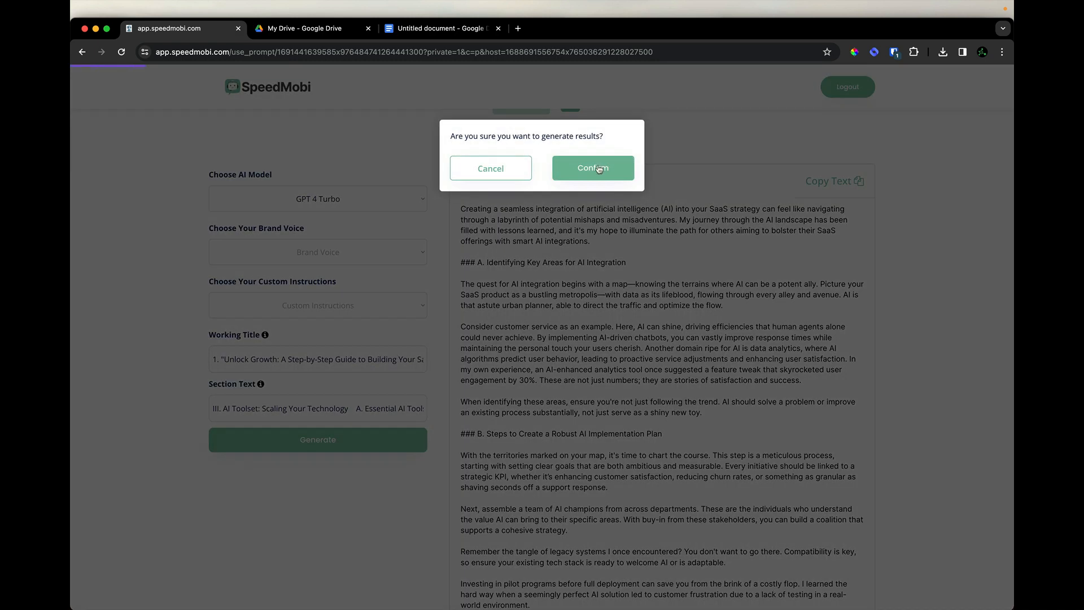
{"action": "left_click", "coordinate": [599, 169]}
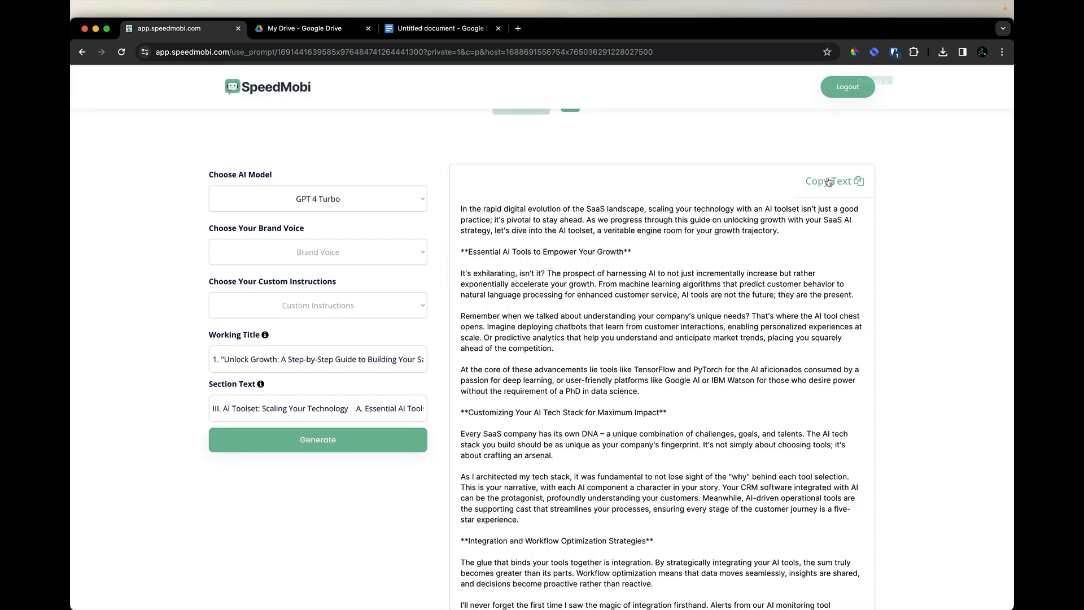
Step: Copy the generated section III text into the Google Docs document between section III's subpoints and section IV
{"action": "left_click", "coordinate": [828, 182]}
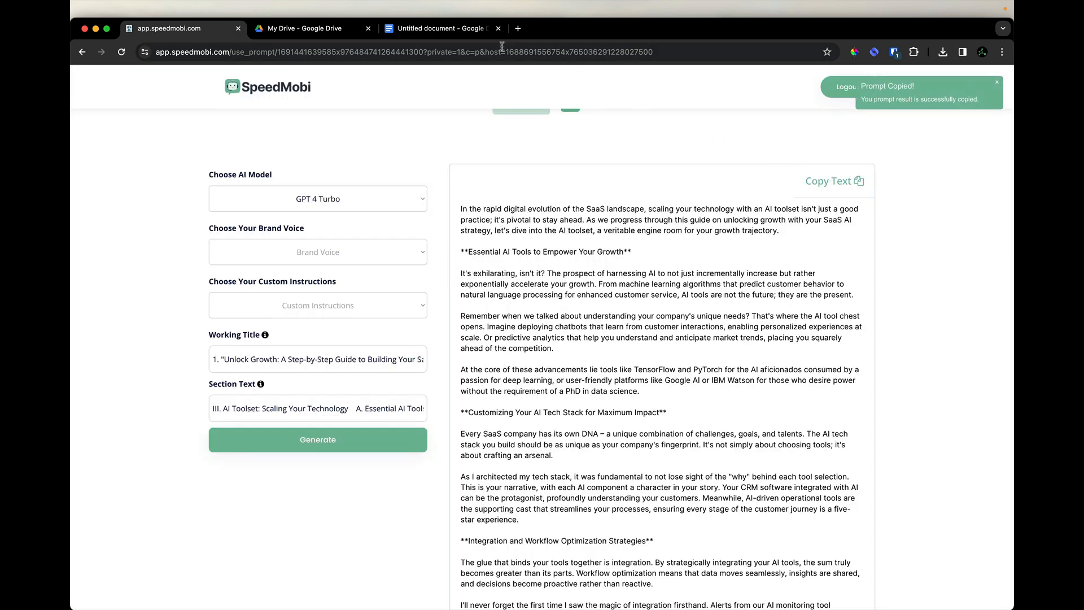
{"action": "left_click", "coordinate": [437, 29]}
{"action": "scroll", "coordinate": [559, 282], "scroll_direction": "down", "scroll_amount": 2}
{"action": "left_click", "coordinate": [562, 296]}
{"action": "key", "text": "super+v"}
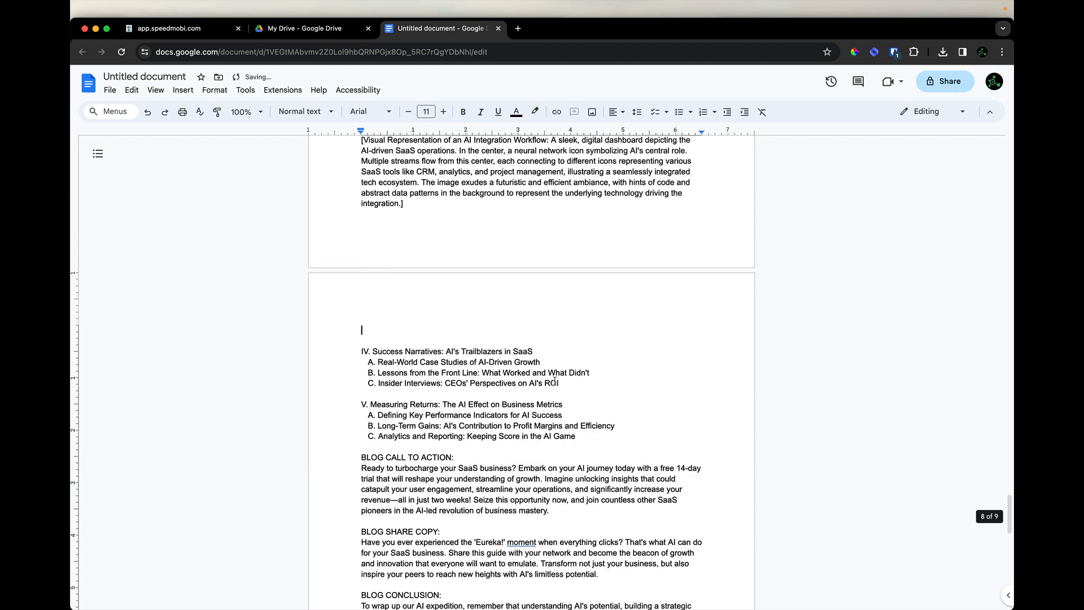
Step: Replace the prompt's Section Text with section IV, "Success Narratives: AI's Trailblazers in SaaS", and its subpoints from the document, then generate the section
{"action": "left_click_drag", "start_coordinate": [560, 383], "coordinate": [361, 351]}
{"action": "key", "text": "super+c"}
{"action": "left_click", "coordinate": [181, 30]}
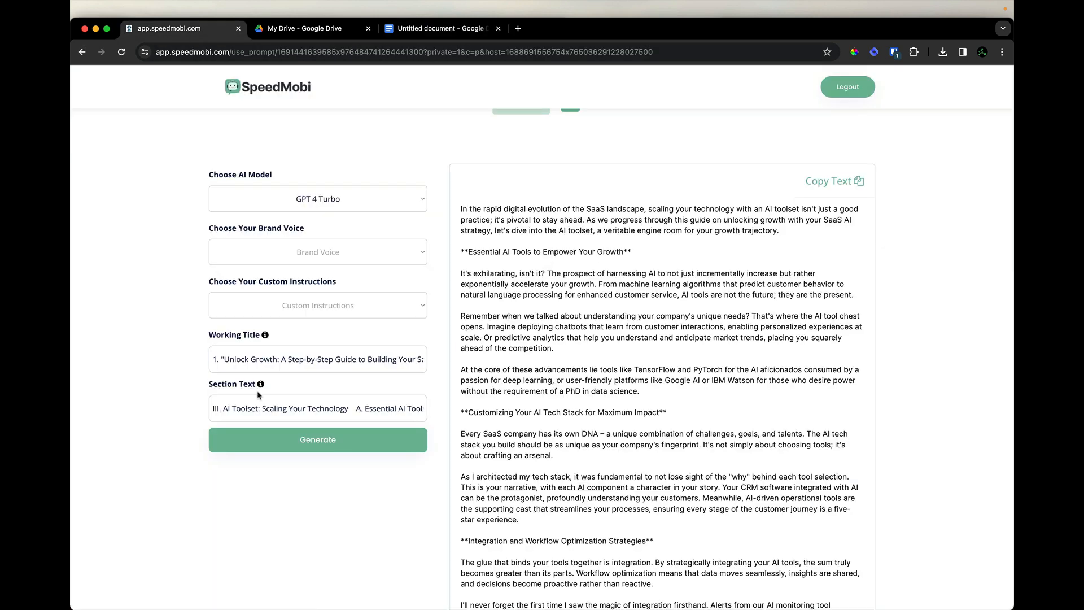
{"action": "left_click", "coordinate": [259, 396]}
{"action": "key", "text": "super+a"}
{"action": "key", "text": "super+v"}
{"action": "left_click", "coordinate": [265, 440]}
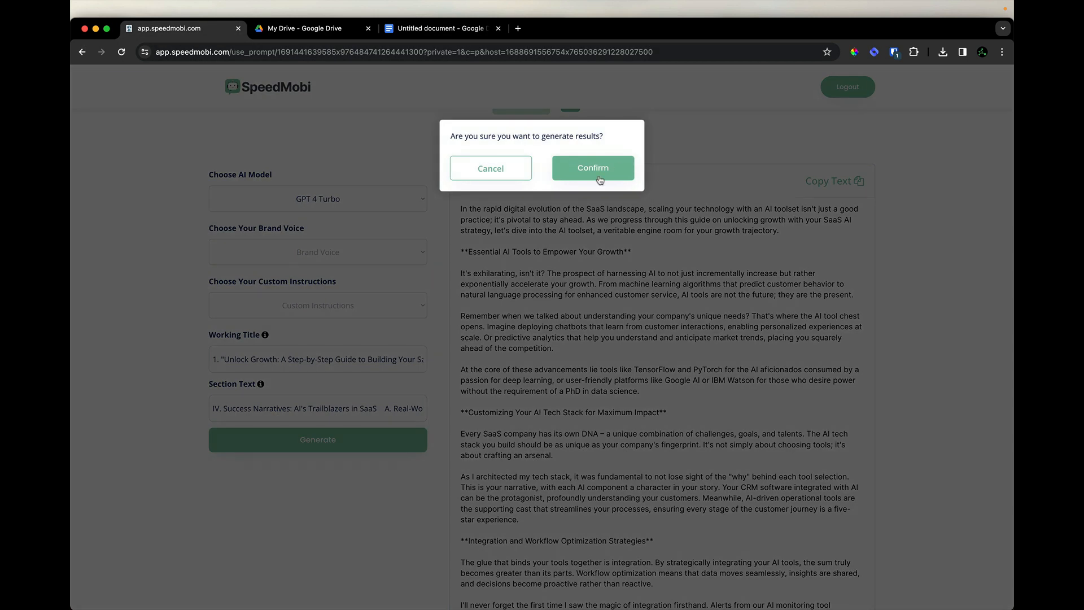
{"action": "key", "text": "Return"}
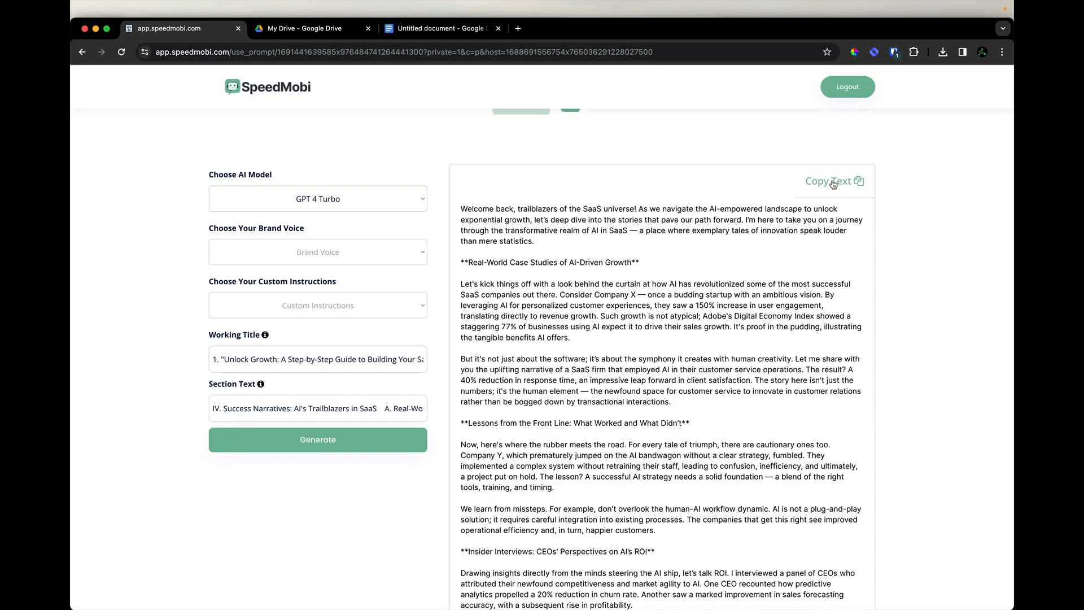
Step: Copy the generated section IV text into the Google Docs document just before section V
{"action": "left_click", "coordinate": [834, 182]}
{"action": "left_click", "coordinate": [429, 28]}
{"action": "key", "text": "ctrl+v"}
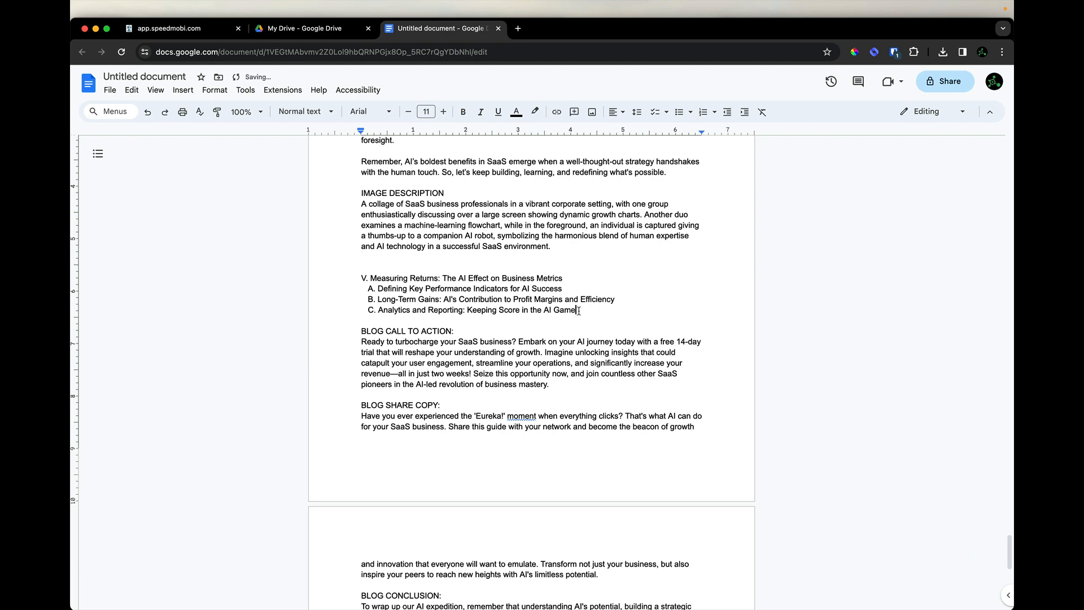
Step: Replace the prompt's Section Text with section V, "Measuring Returns: The AI Effect on Business Metrics", and its subpoints from the document, then generate the section
{"action": "left_click_drag", "start_coordinate": [575, 310], "coordinate": [356, 280]}
{"action": "left_click", "coordinate": [181, 28]}
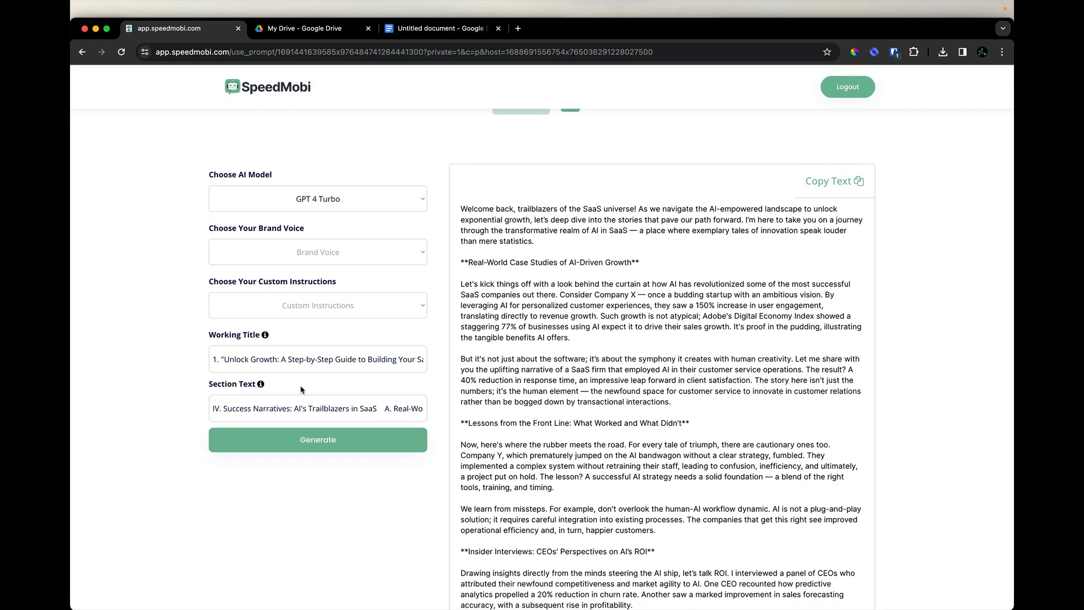
{"action": "left_click", "coordinate": [299, 408]}
{"action": "key", "text": "ctrl+a"}
{"action": "key", "text": "ctrl+v"}
{"action": "left_click", "coordinate": [318, 439]}
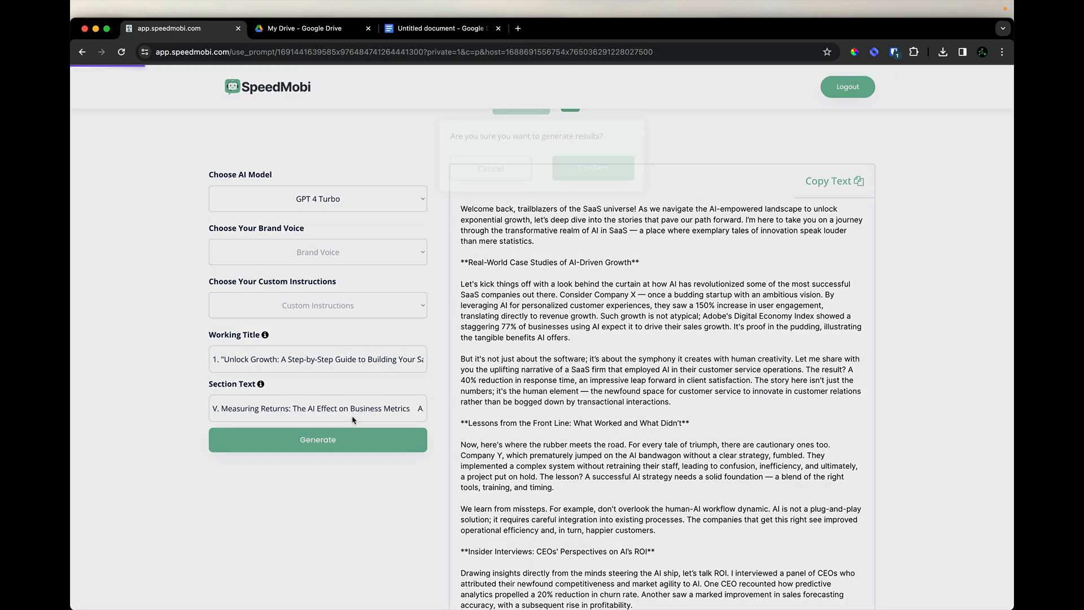
{"action": "left_click", "coordinate": [585, 178]}
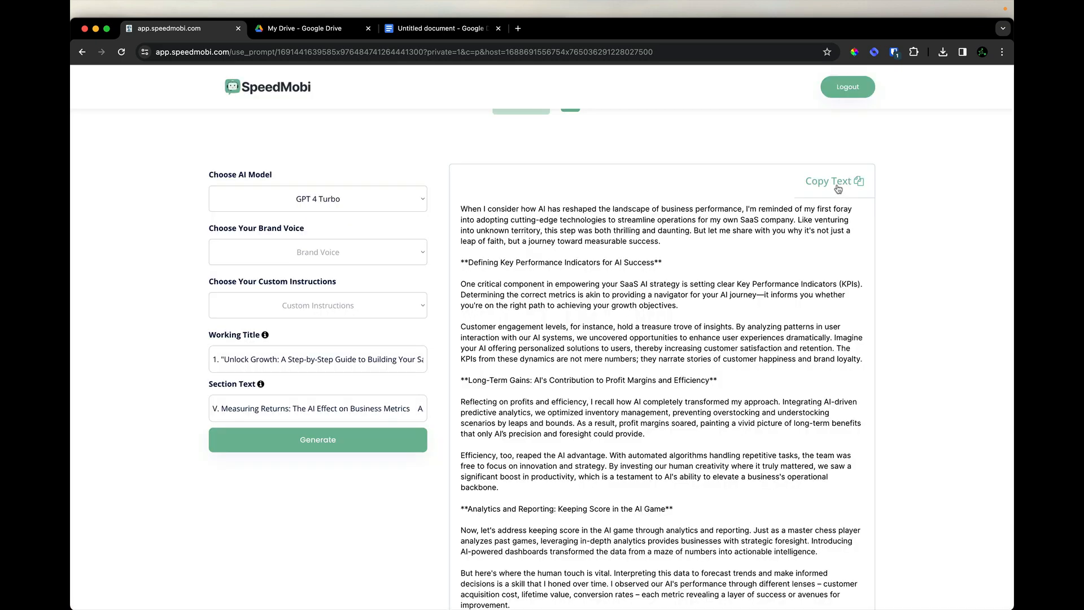
Step: Copy the generated section V text into the Google Docs document just before the blog call to action
{"action": "left_click", "coordinate": [838, 188]}
{"action": "left_click", "coordinate": [463, 29]}
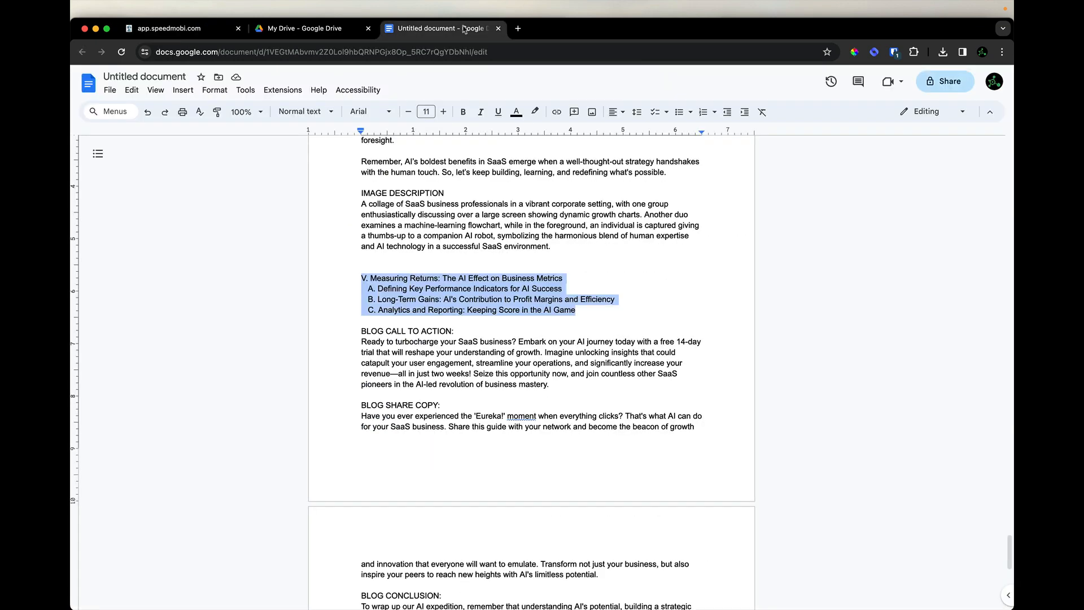
{"action": "key", "text": "super+v"}
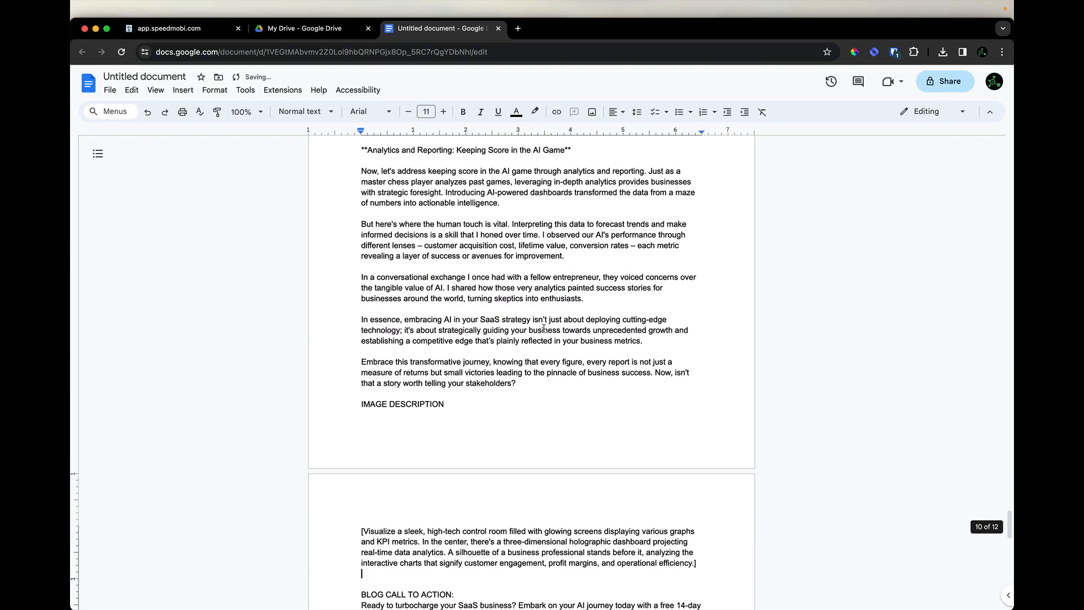
{"action": "scroll", "coordinate": [543, 328], "scroll_direction": "up", "scroll_amount": 20}
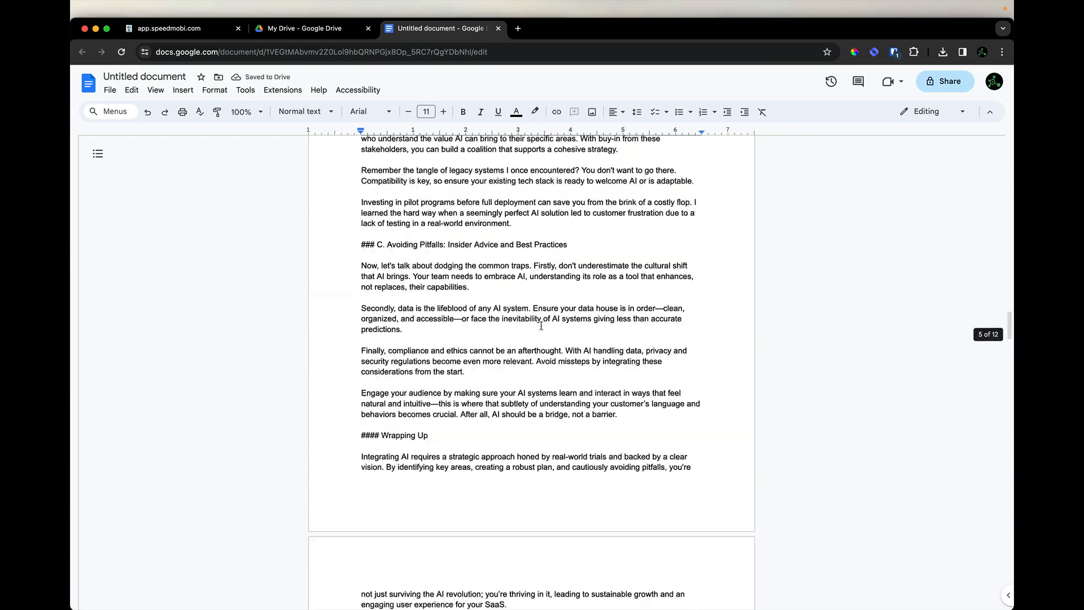
Step: Check the word count of the whole document
{"action": "left_click", "coordinate": [320, 91]}
{"action": "left_click", "coordinate": [341, 111]}
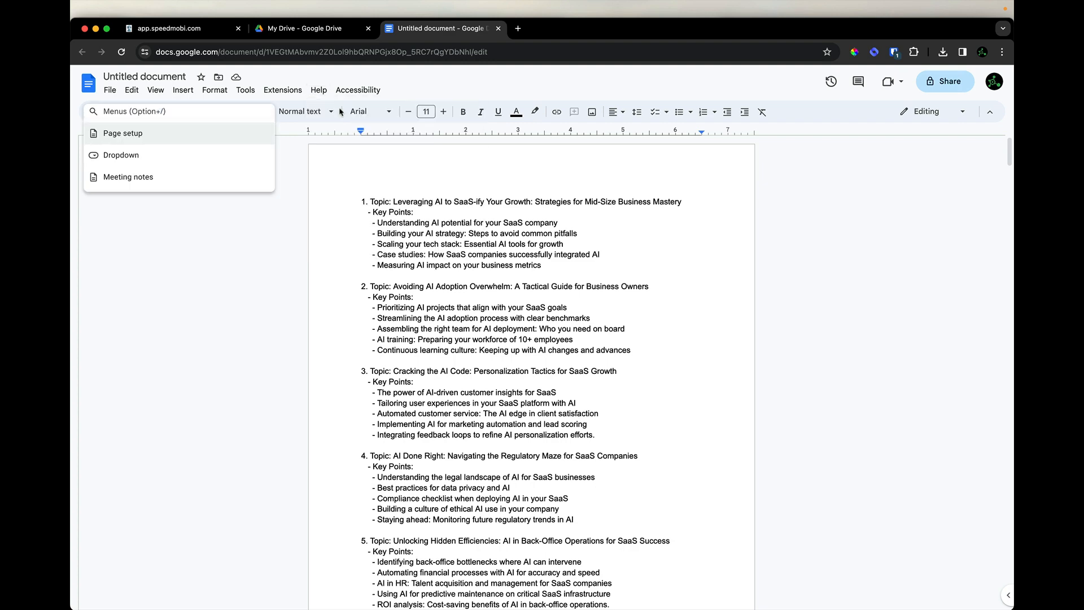
{"action": "type", "text": "word count"}
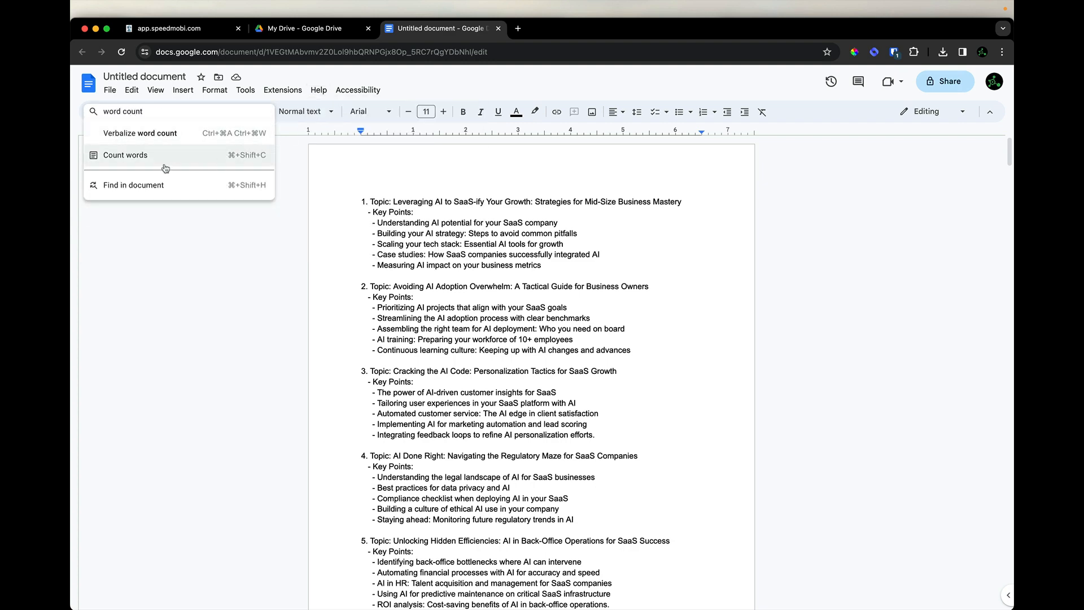
{"action": "left_click", "coordinate": [154, 163]}
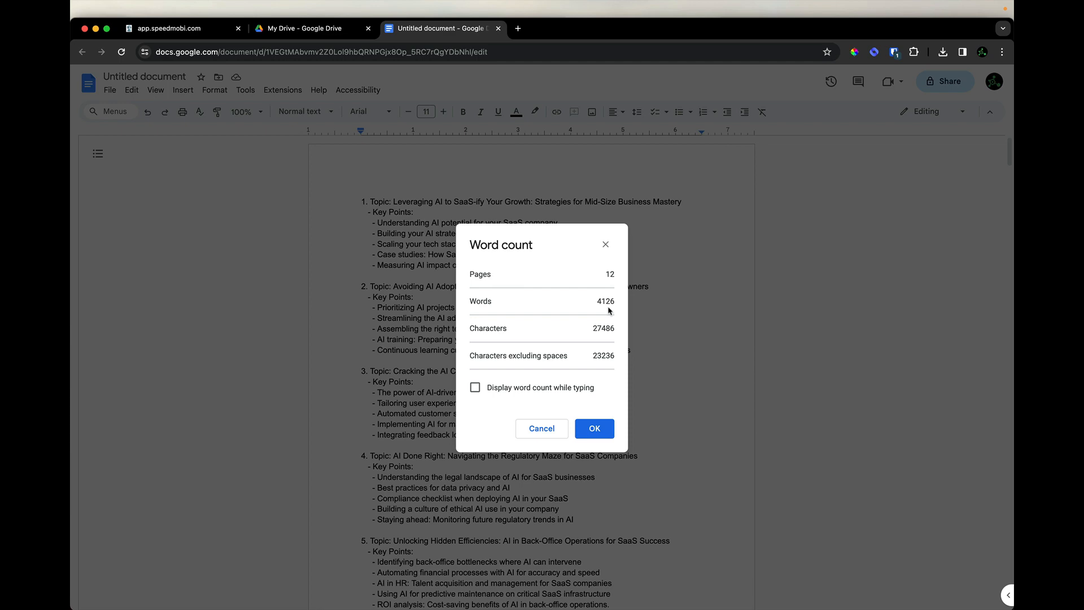
{"action": "left_click", "coordinate": [595, 431]}
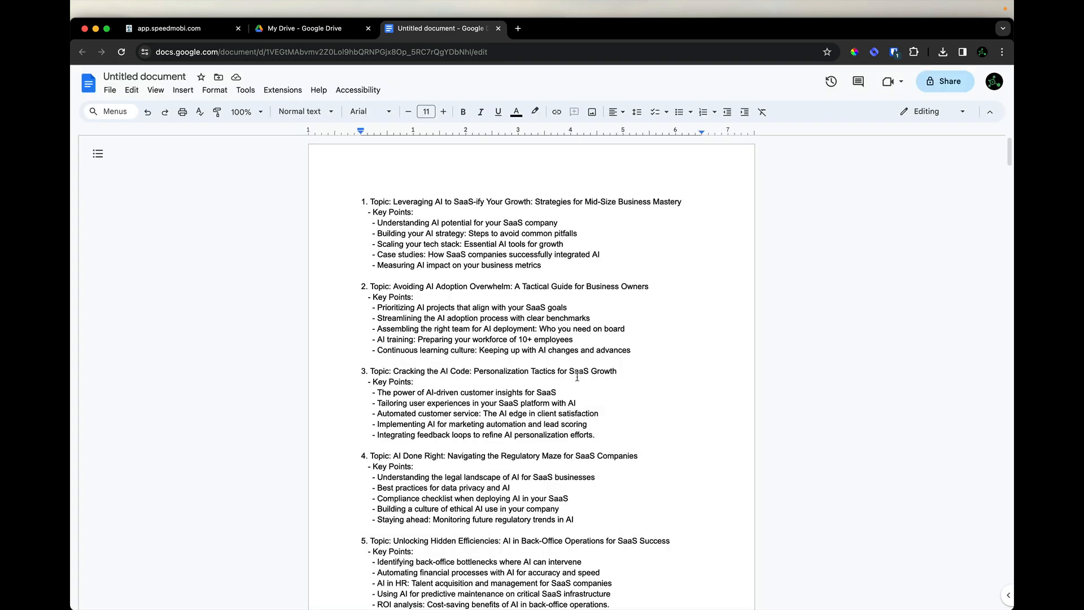
Step: Look through the assembled blog post and select the image description paragraph just before section II, "Strategic AI Implementation: Navigating Common Missteps"
{"action": "scroll", "coordinate": [535, 315], "scroll_direction": "down", "scroll_amount": 20}
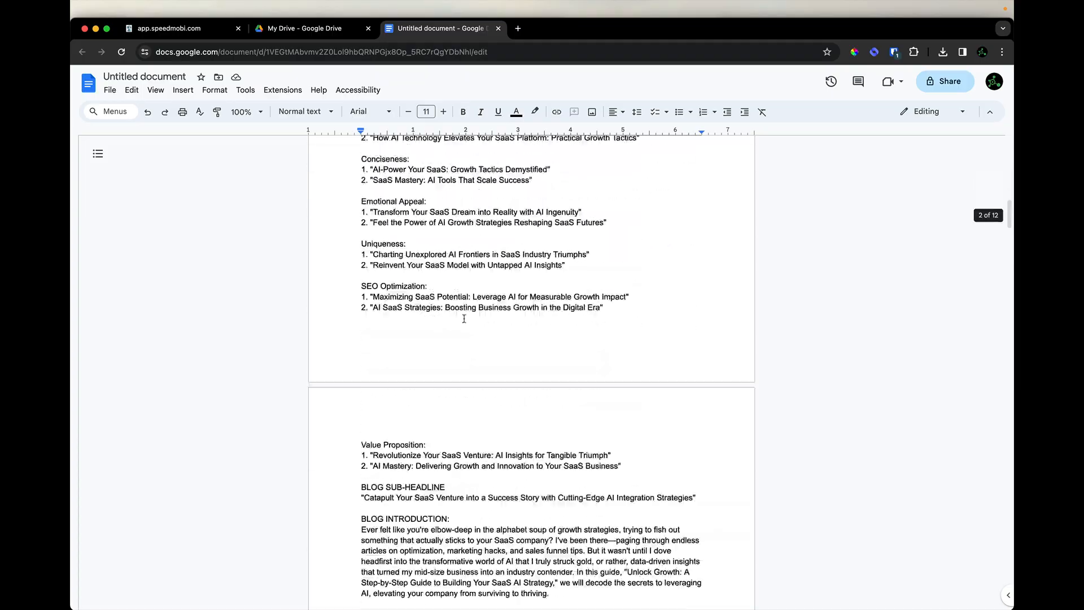
{"action": "scroll", "coordinate": [465, 319], "scroll_direction": "down", "scroll_amount": 20}
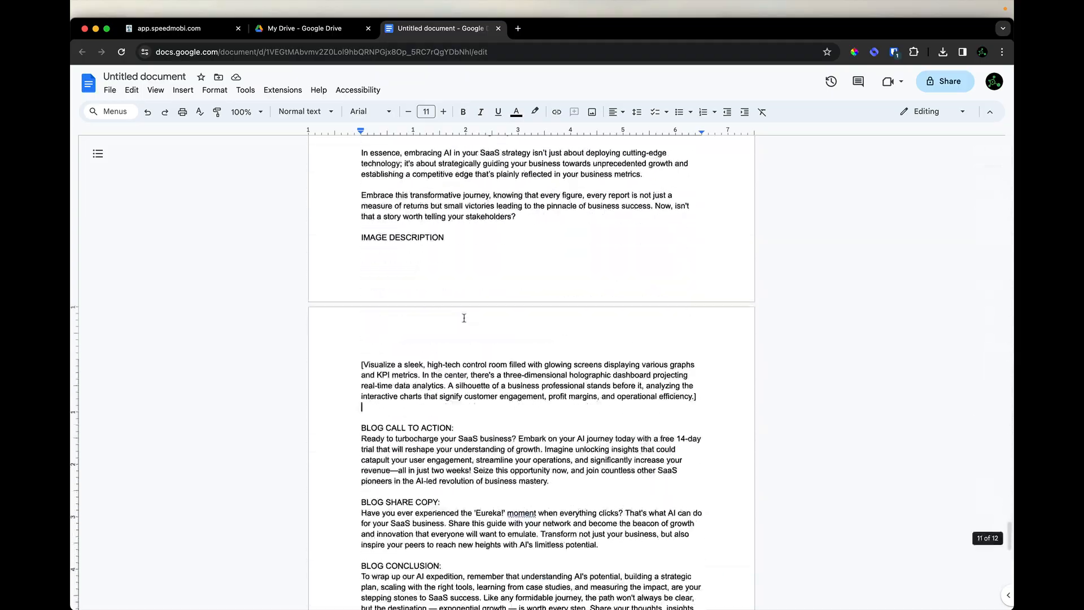
{"action": "scroll", "coordinate": [464, 318], "scroll_direction": "up", "scroll_amount": 20}
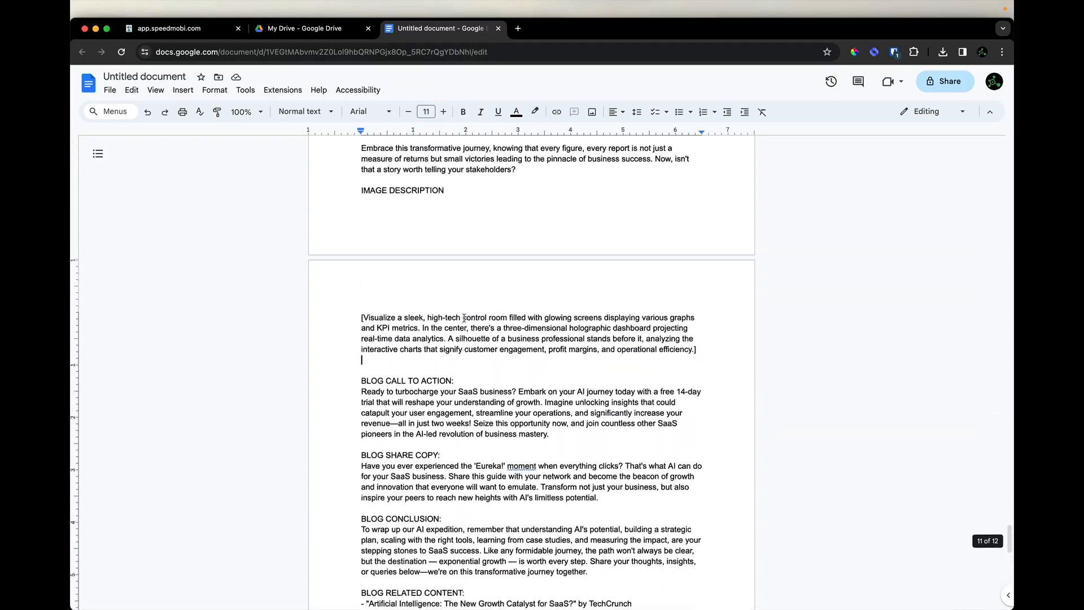
{"action": "scroll", "coordinate": [464, 319], "scroll_direction": "up", "scroll_amount": 20}
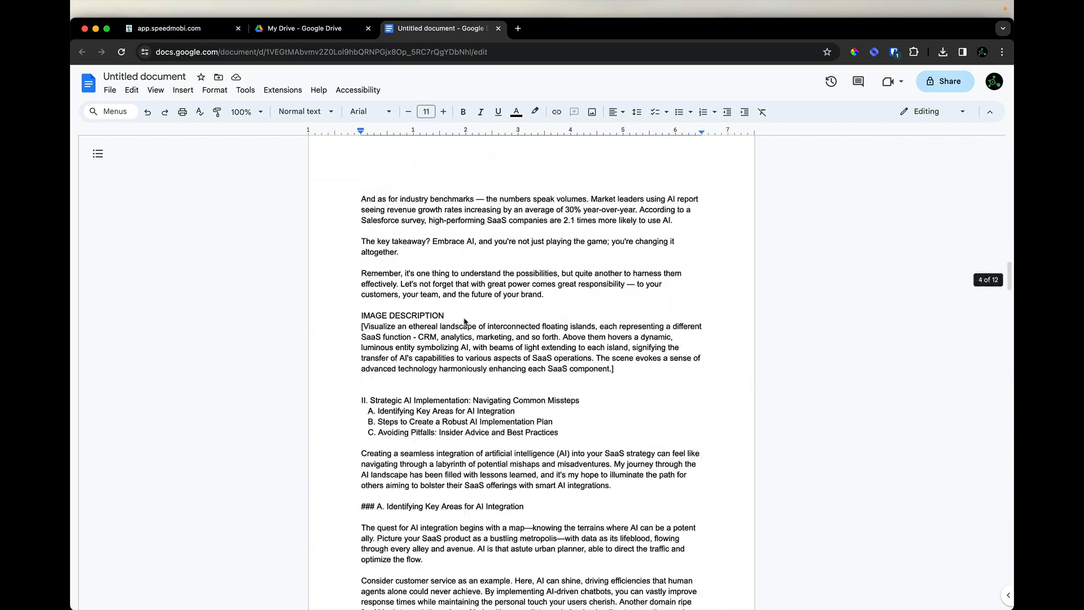
{"action": "scroll", "coordinate": [464, 320], "scroll_direction": "up", "scroll_amount": 2}
{"action": "scroll", "coordinate": [465, 322], "scroll_direction": "down", "scroll_amount": 5}
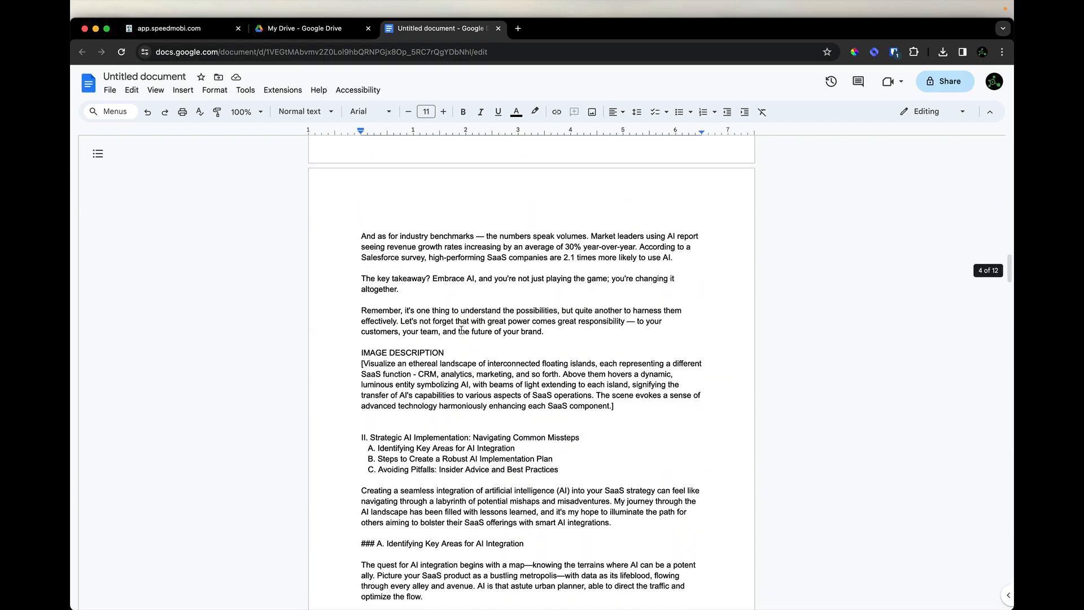
{"action": "left_click", "coordinate": [417, 268]}
{"action": "triple_click", "coordinate": [417, 268]}
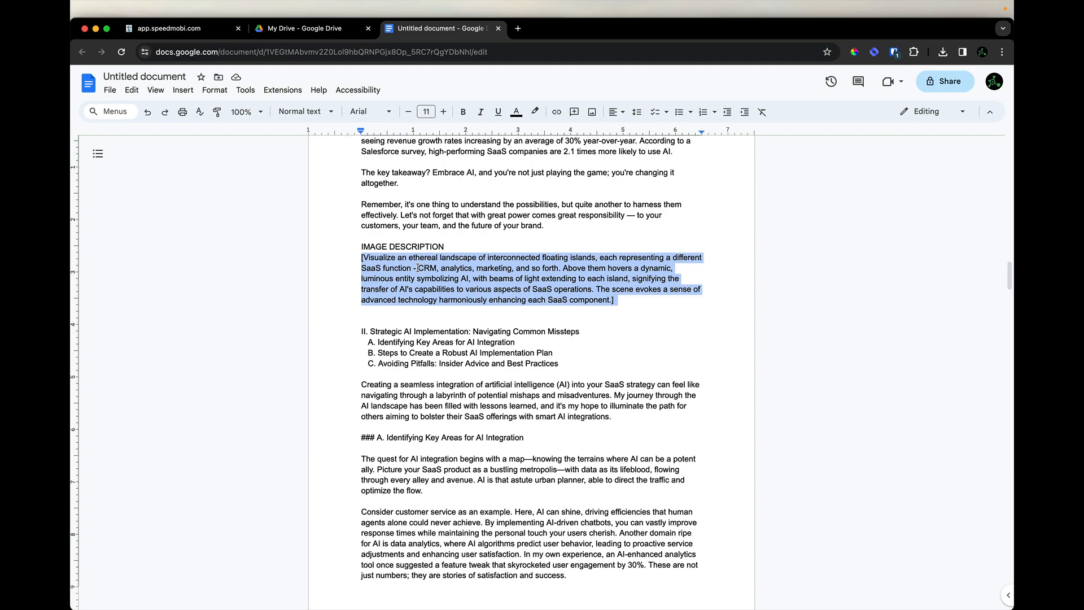
{"action": "scroll", "coordinate": [453, 223], "scroll_direction": "up", "scroll_amount": 10}
{"action": "right_click", "coordinate": [452, 220]}
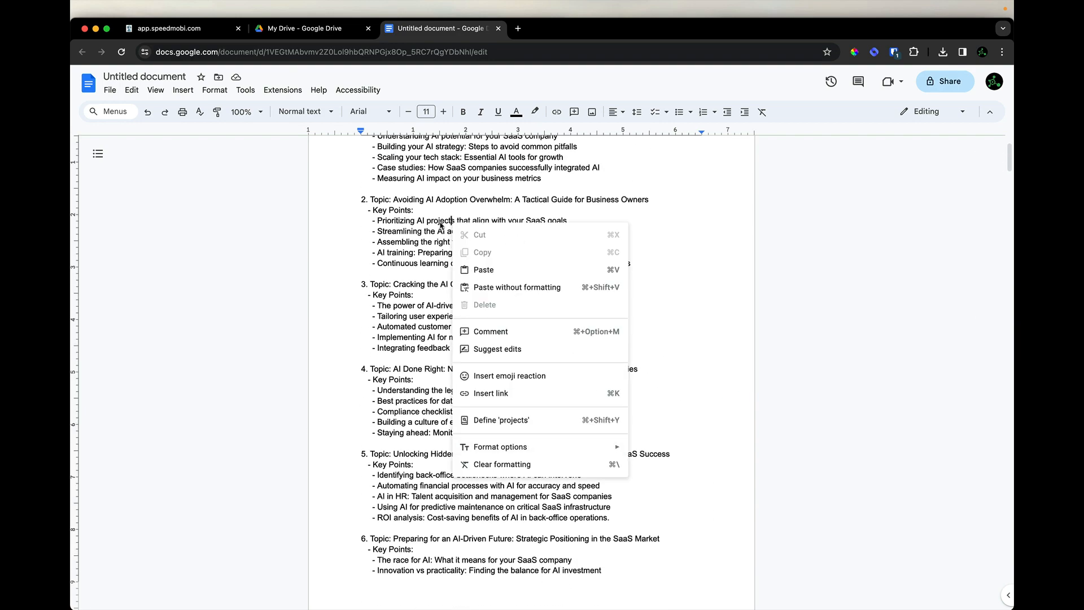
{"action": "key", "text": "Escape"}
{"action": "scroll", "coordinate": [421, 206], "scroll_direction": "up", "scroll_amount": 3}
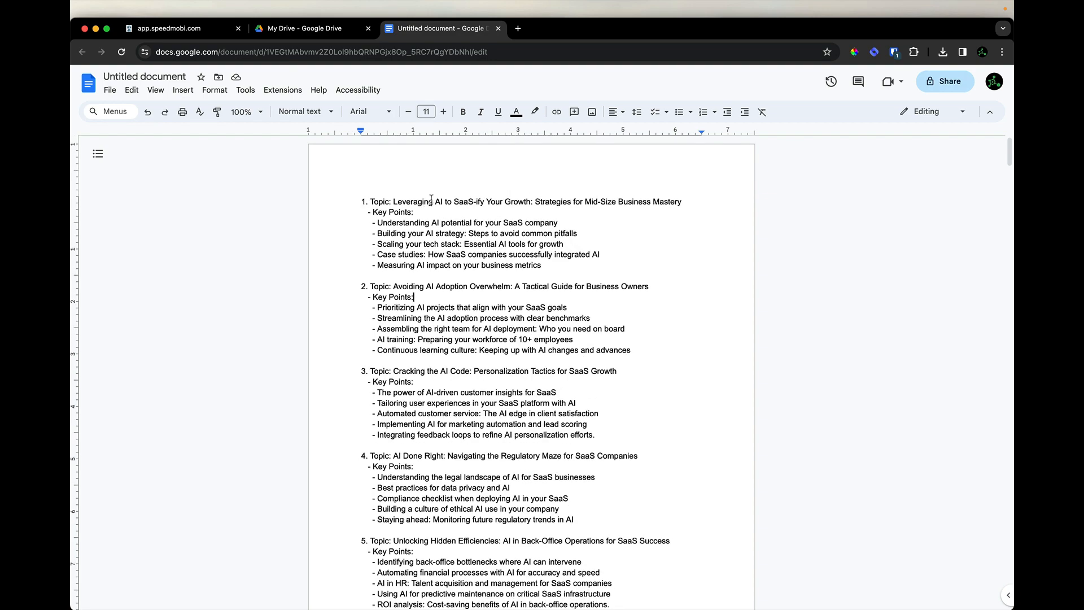